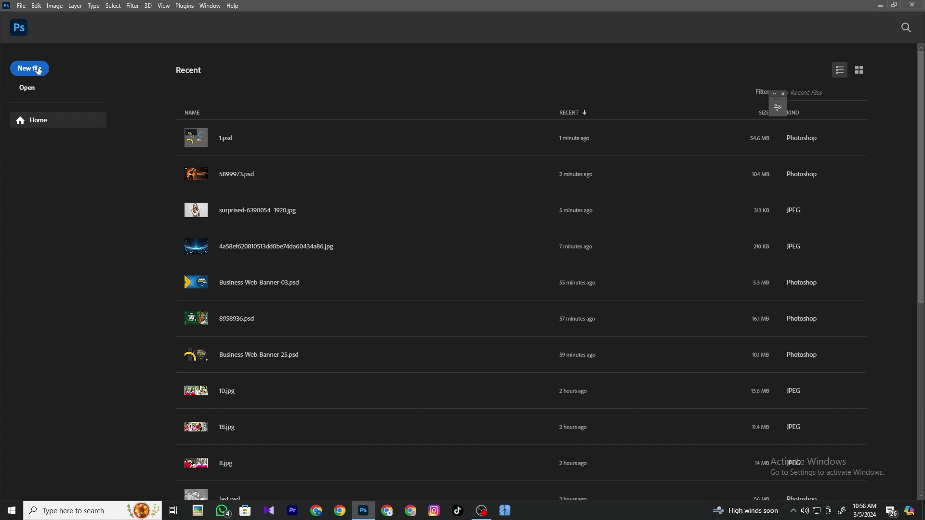
Step: Set up a new document measured in pixels, 1920 wide by 1080 high
click(39, 71)
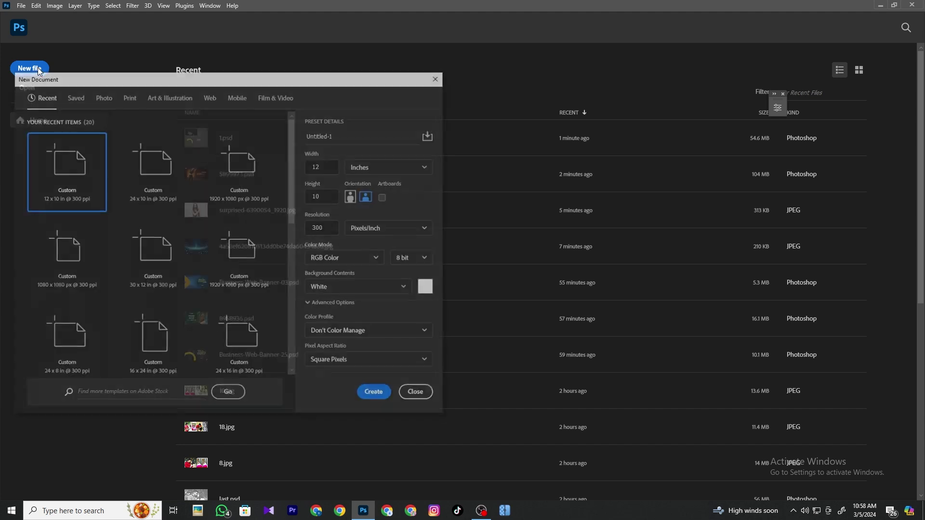
click(362, 169)
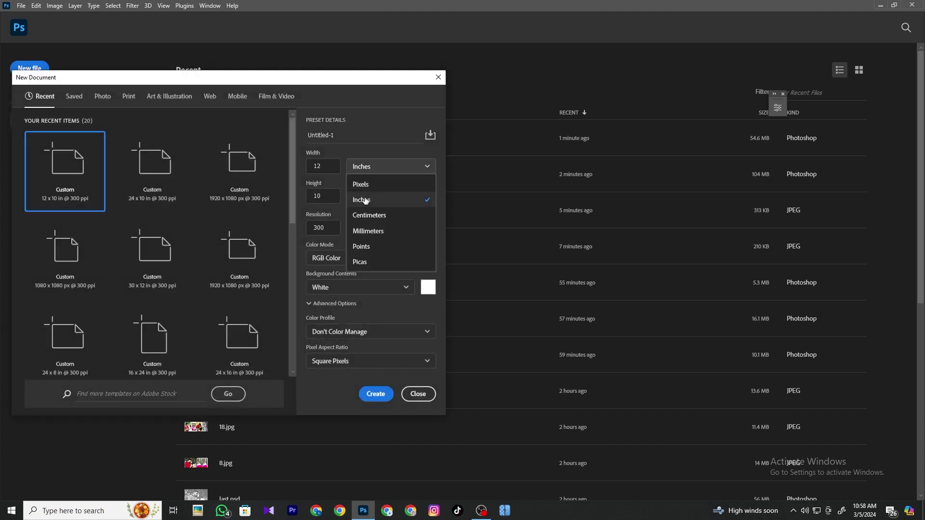
click(366, 184)
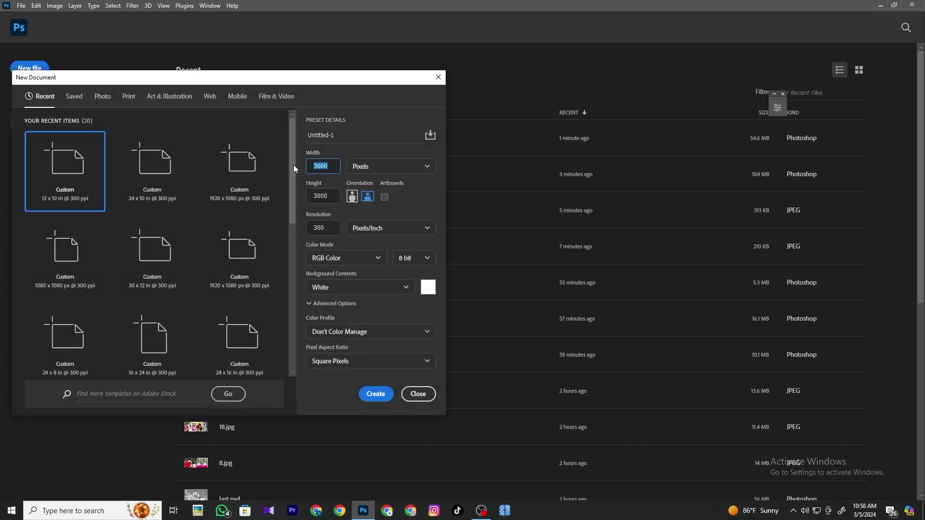
text(16)
key(Tab)
text(10)
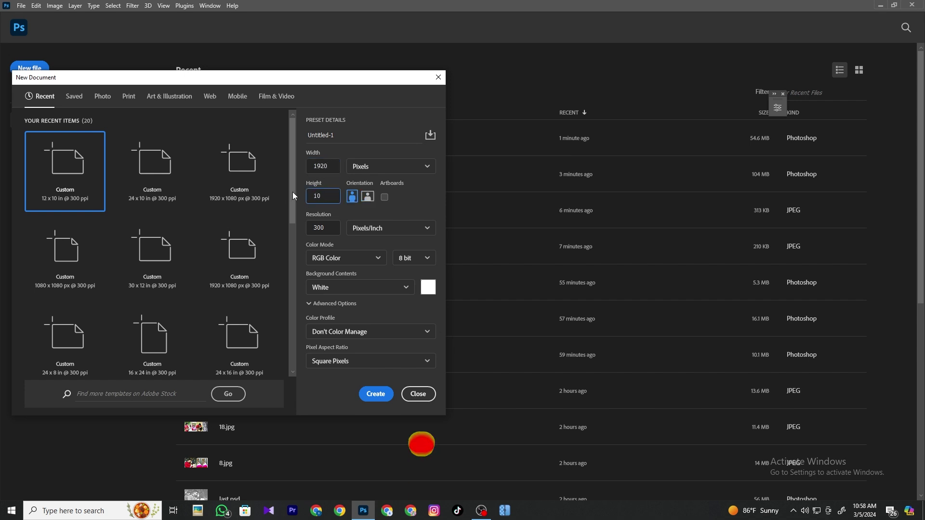
text(80)
key(Tab)
Step: Create the 1920×1080 canvas and open surprised-6390054_1920.jpg from Downloads
click(380, 400)
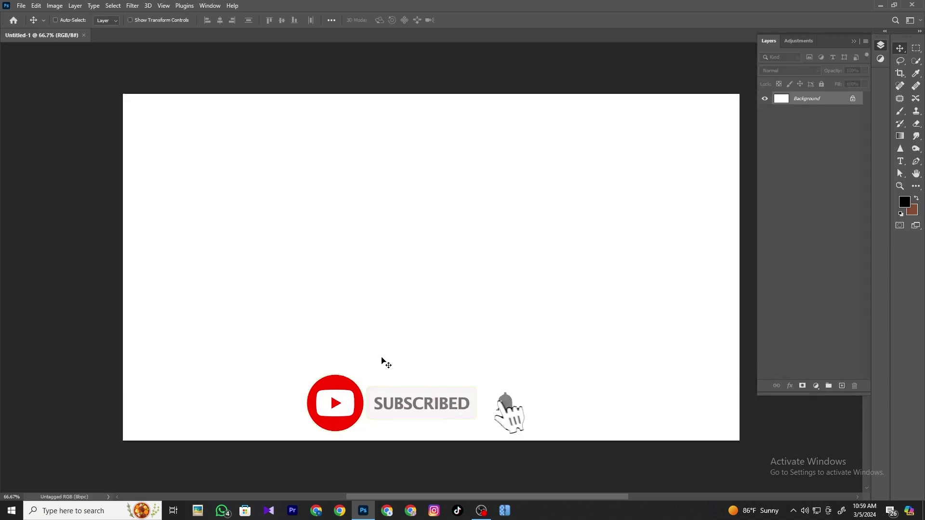
click(21, 6)
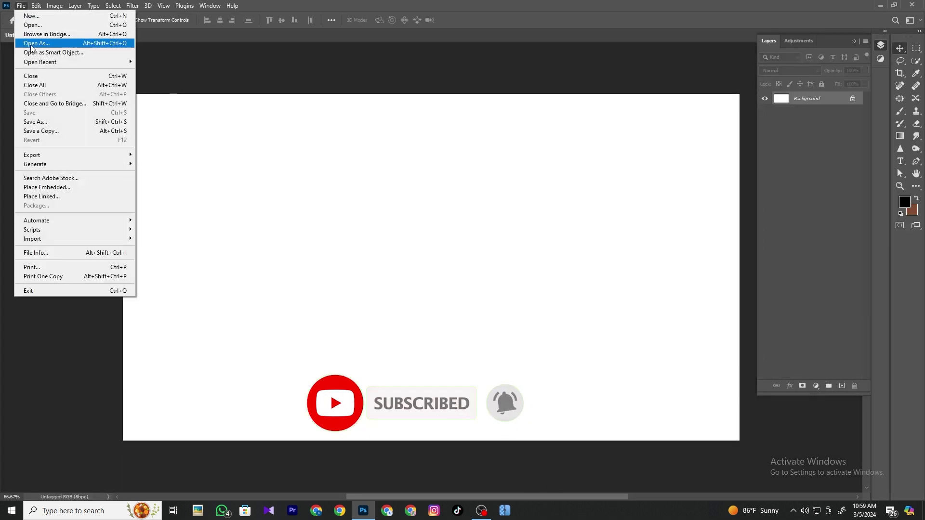
click(43, 27)
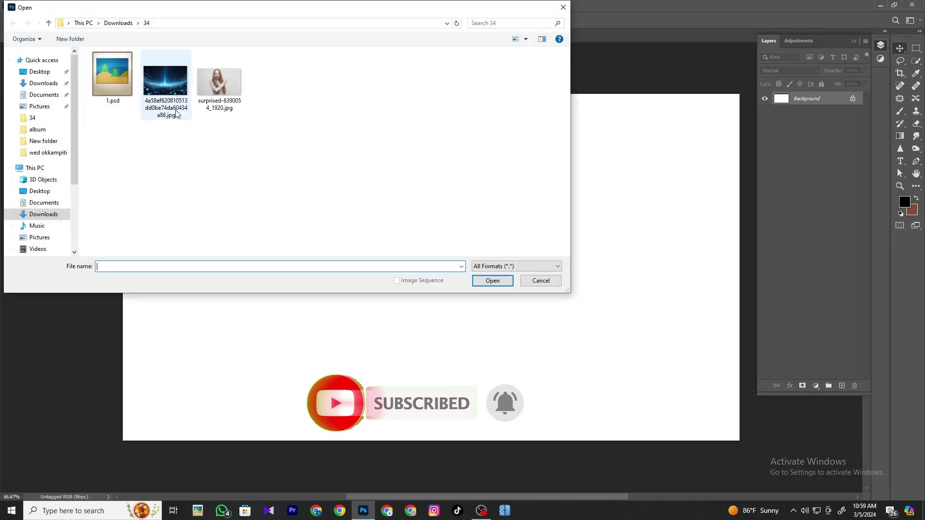
click(219, 81)
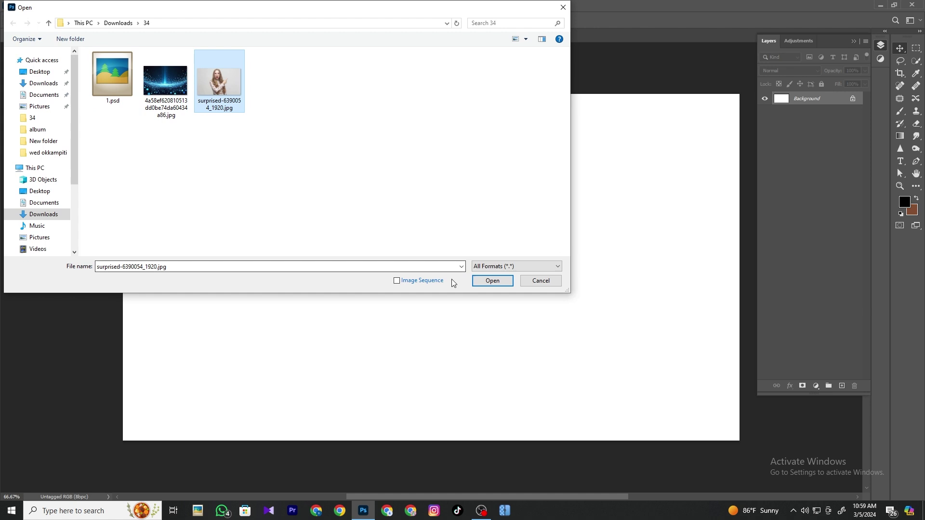
click(489, 281)
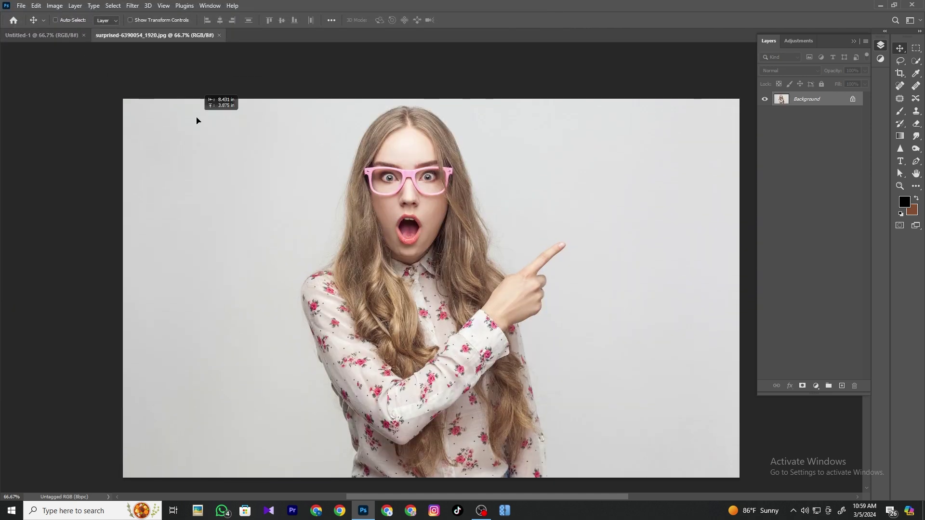
Step: Dismiss the locked-layer warning and select the woman with Select > Subject
drag(197, 118, 310, 170)
click(537, 218)
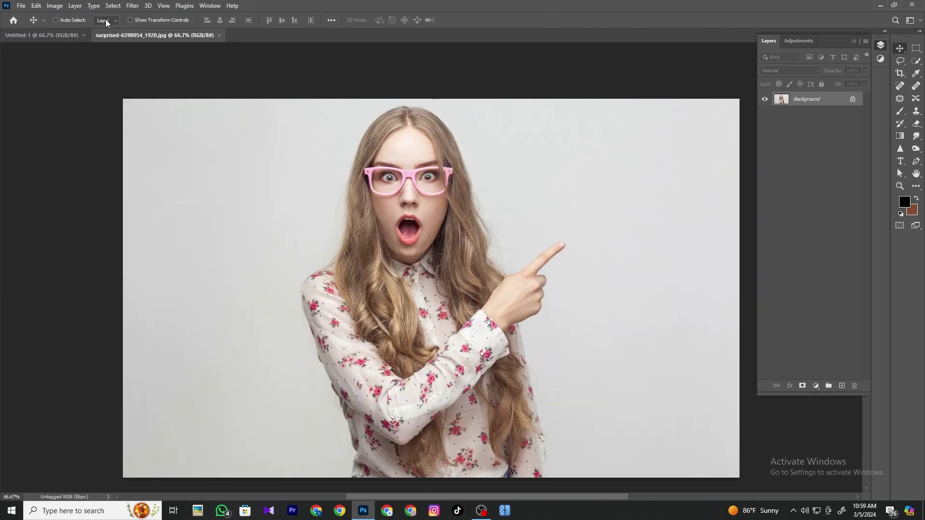
click(113, 5)
click(121, 118)
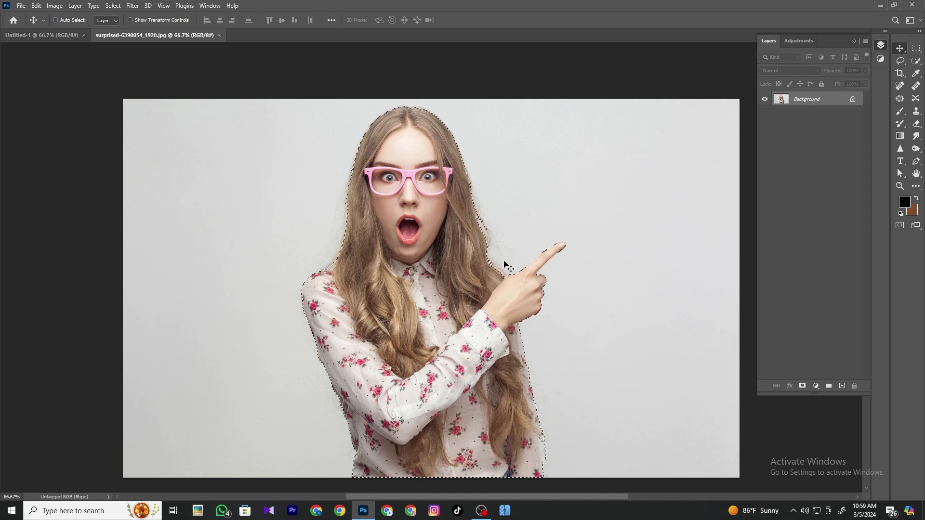
Step: Refine the selection in Select and Mask with output set to New Layer
click(916, 61)
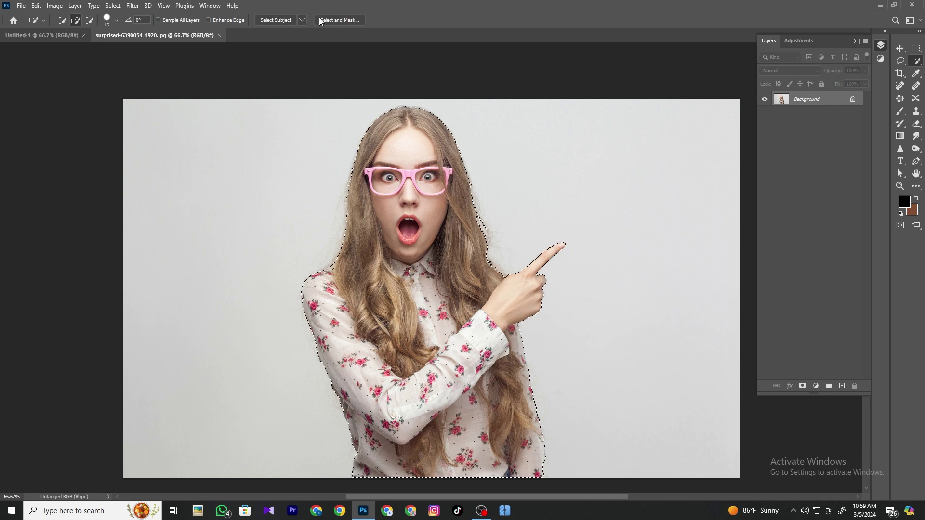
key(alt+ctrl+r)
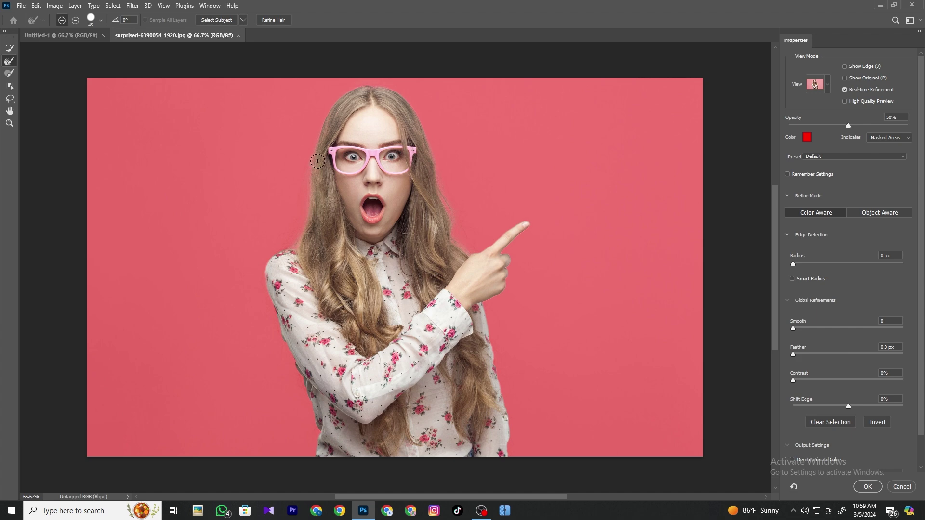
scroll(836, 471, down, 1)
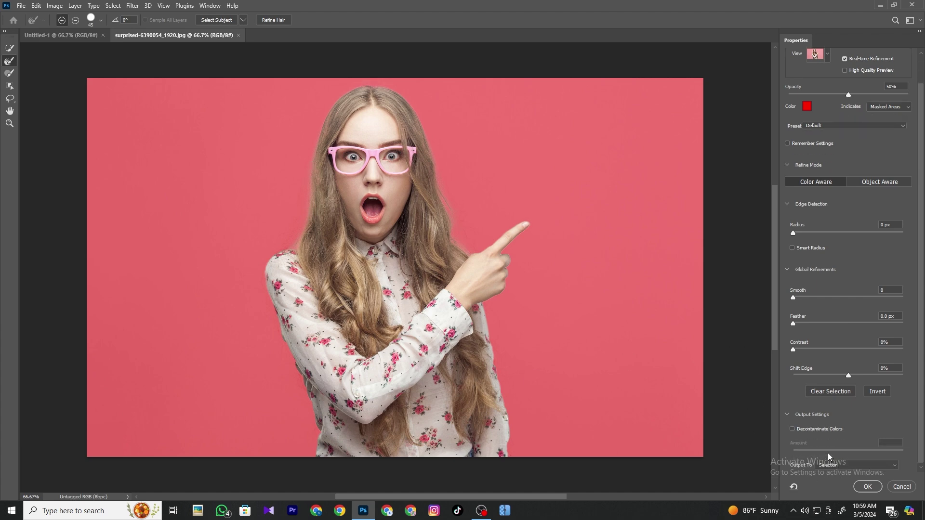
click(828, 463)
click(829, 472)
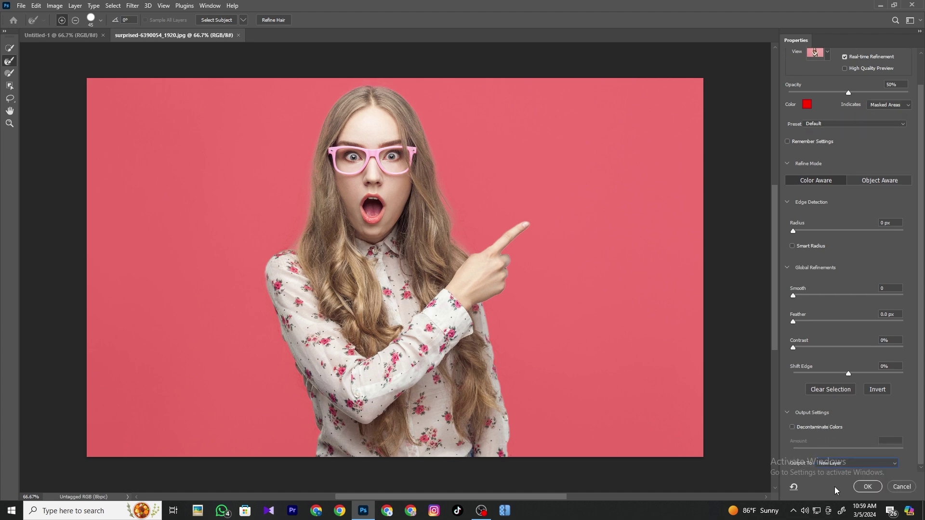
click(867, 487)
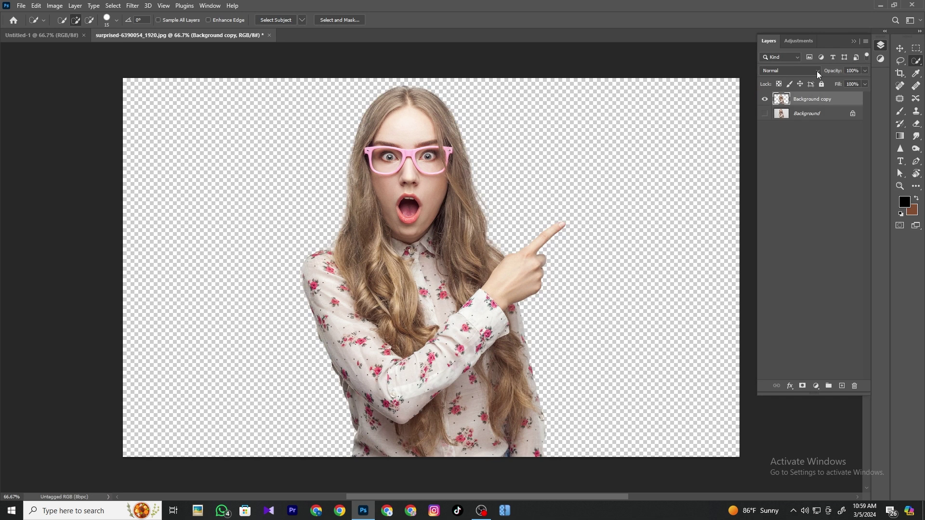
Step: Bring the woman into the banner at about 89% scale and add an empty layer above Background
click(900, 48)
mouse_move(369, 178)
mouse_down()
mouse_move(253, 208)
mouse_move(283, 304)
mouse_up()
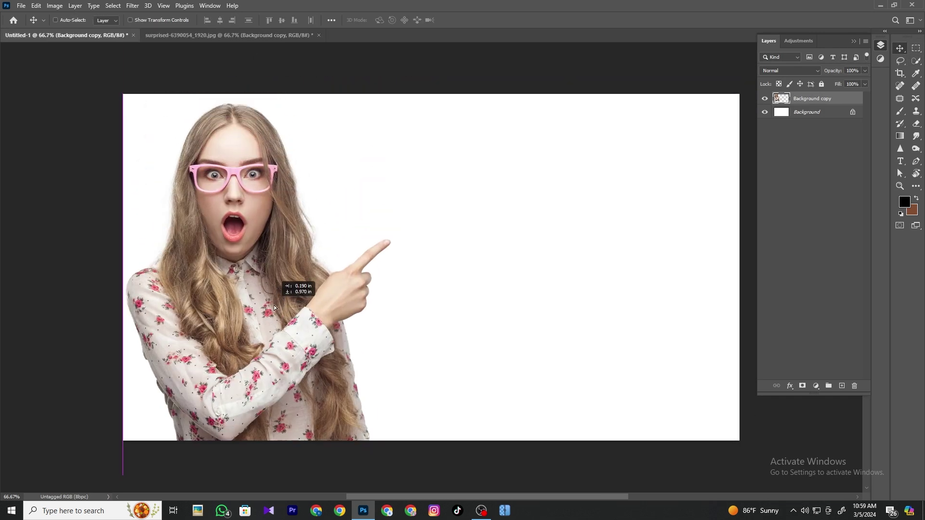
key(ctrl+t)
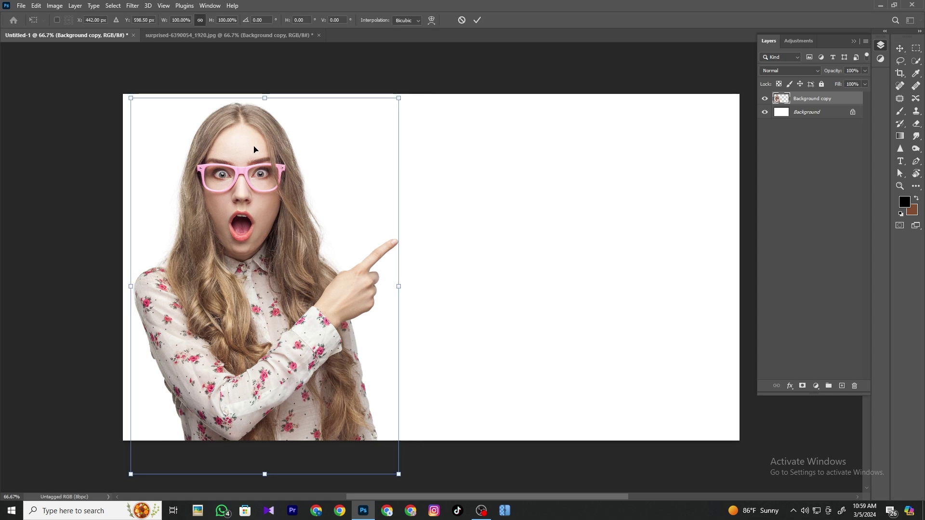
drag(268, 92, 267, 138)
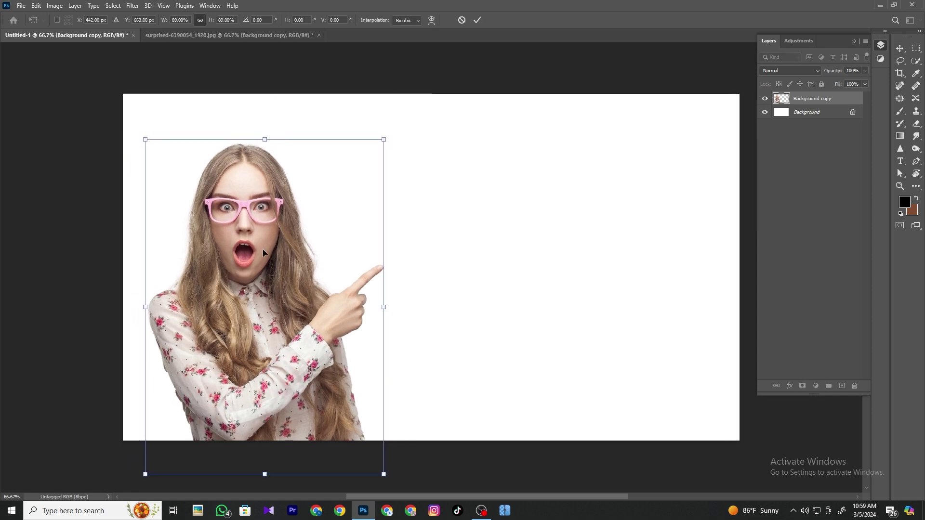
drag(262, 249, 258, 262)
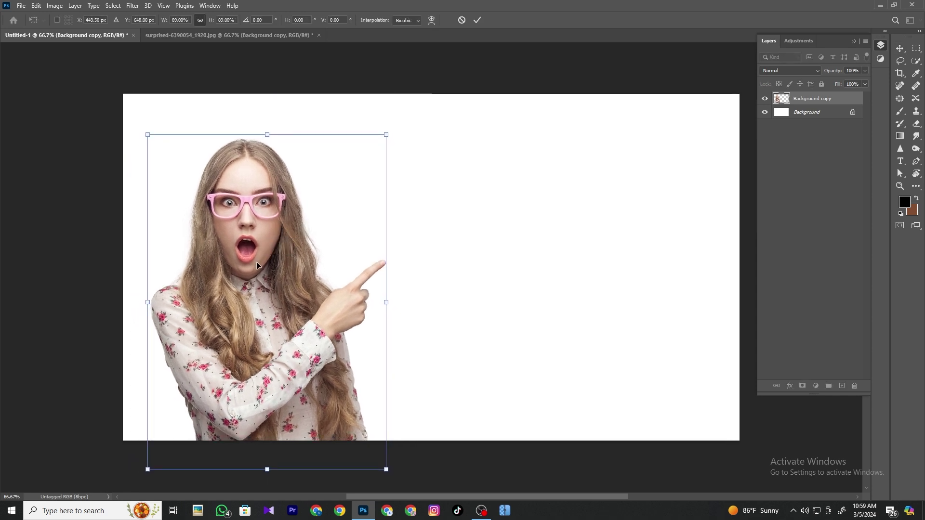
key(Return)
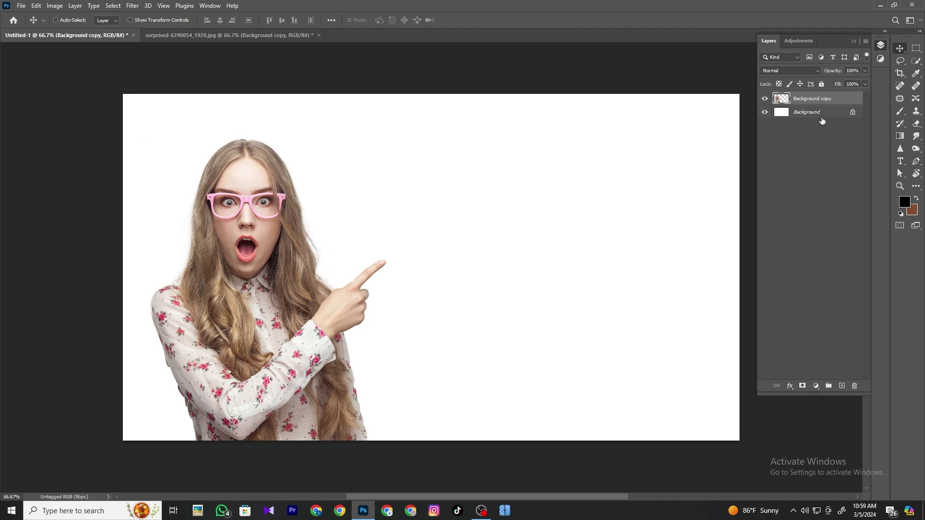
click(823, 115)
click(839, 388)
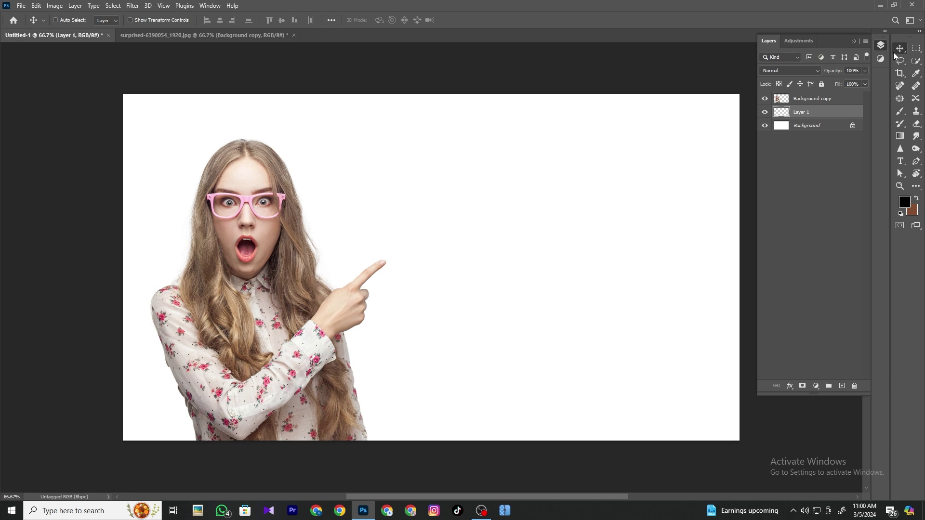
Step: Undo a trial gradient and draw a rectangle covering the whole canvas
click(902, 136)
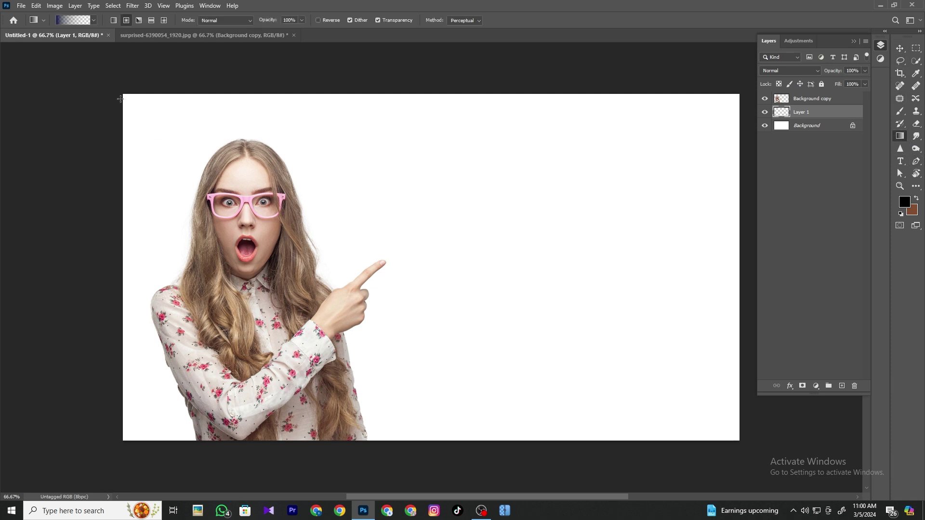
drag(121, 93, 381, 261)
key(ctrl+z)
click(917, 185)
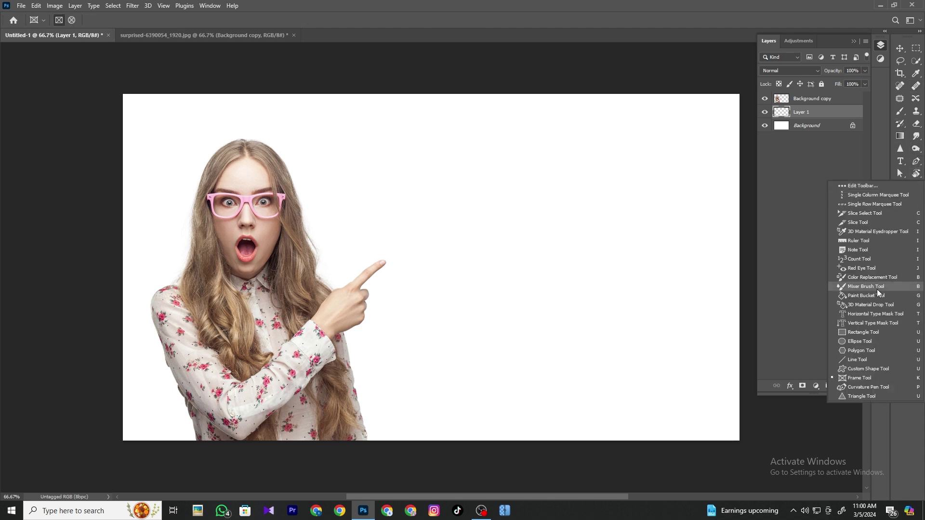
click(859, 328)
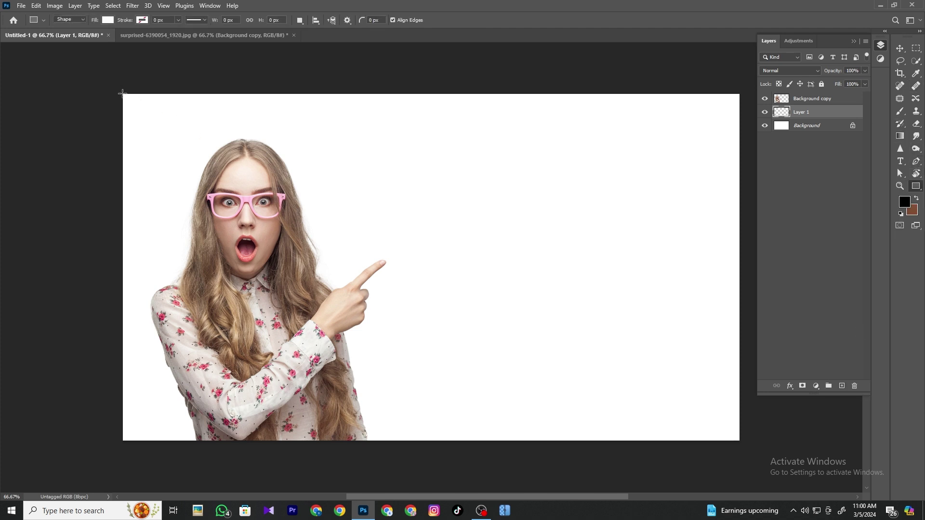
drag(122, 94, 739, 441)
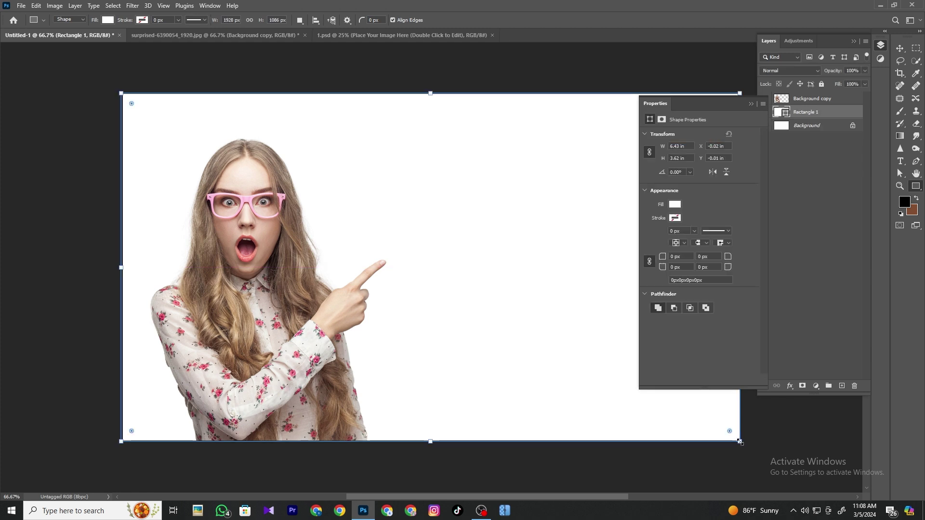
Step: Fill the rectangle with dark red, then darken it in the custom colour picker
click(676, 205)
click(673, 255)
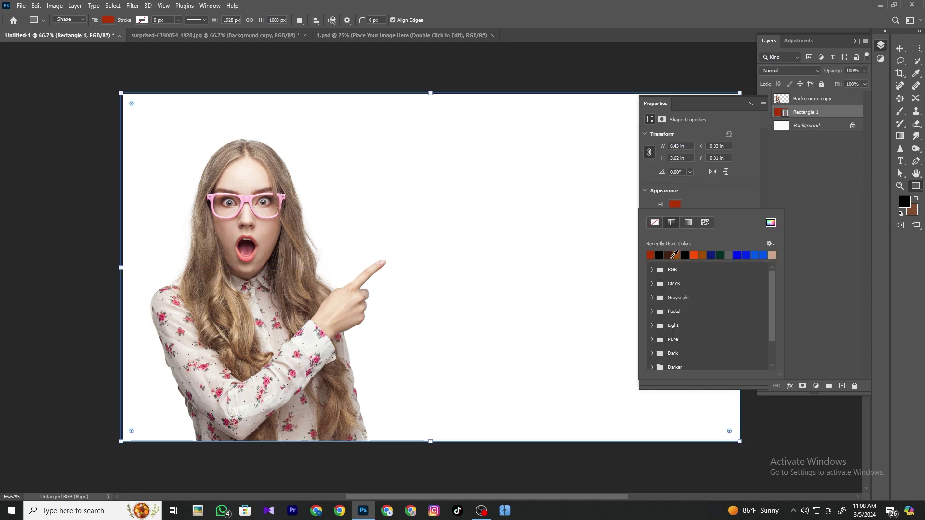
click(675, 205)
click(676, 207)
click(766, 224)
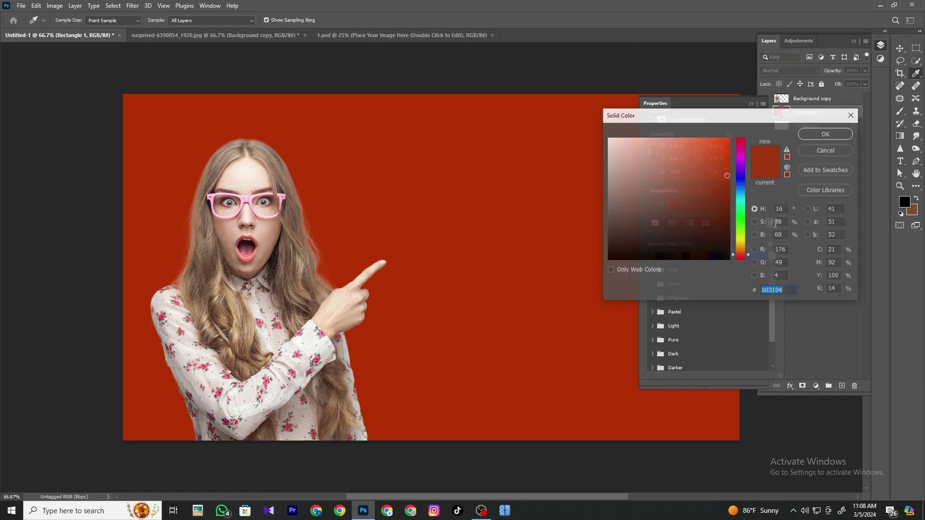
click(724, 211)
drag(725, 208, 729, 220)
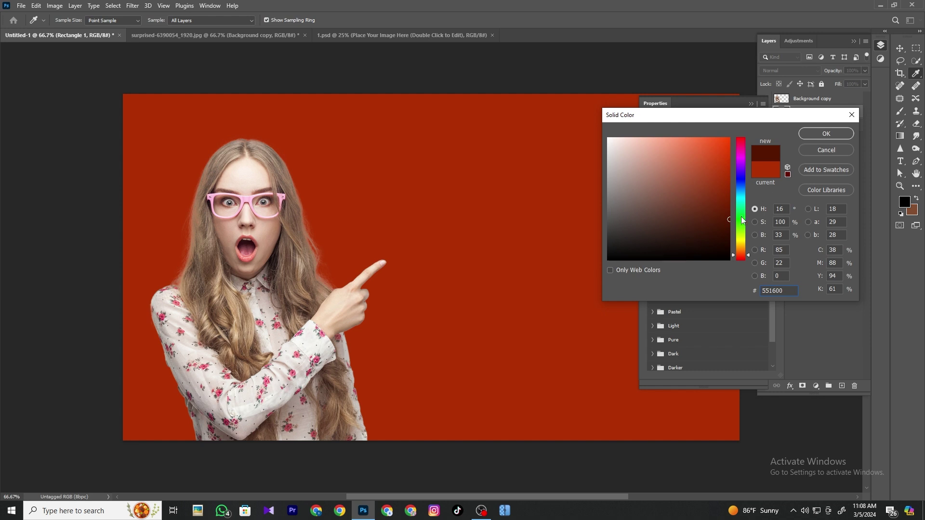
Step: Shift the rectangle's fill hue through orange and teal to a strong blue
drag(746, 255, 746, 252)
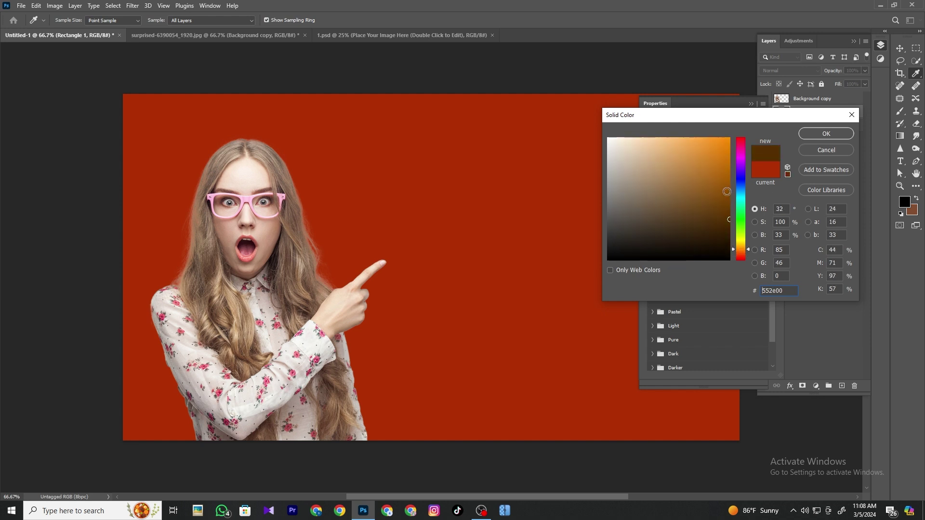
drag(727, 192, 729, 181)
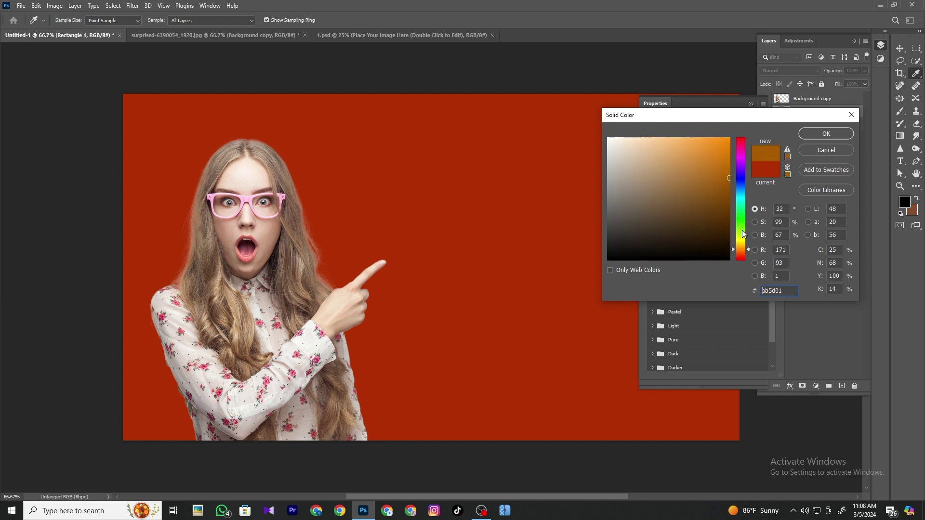
drag(742, 233, 745, 201)
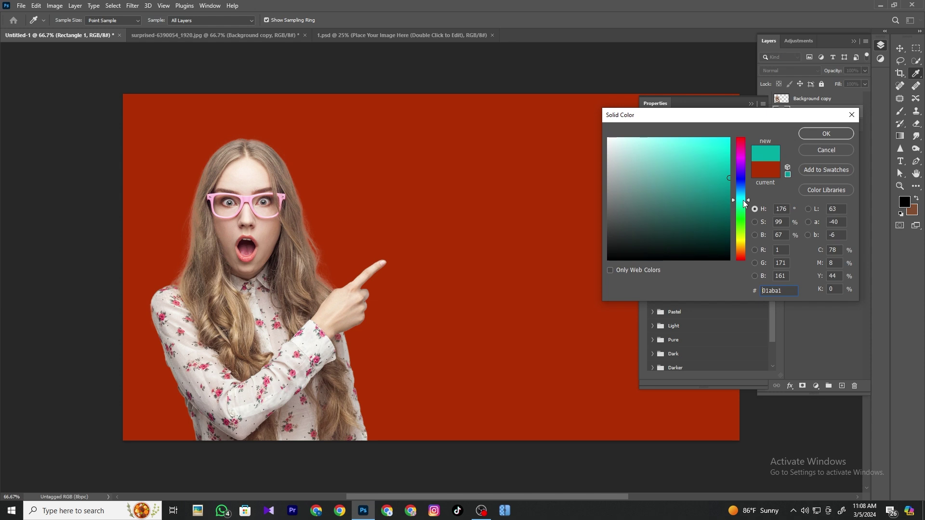
drag(744, 203, 744, 187)
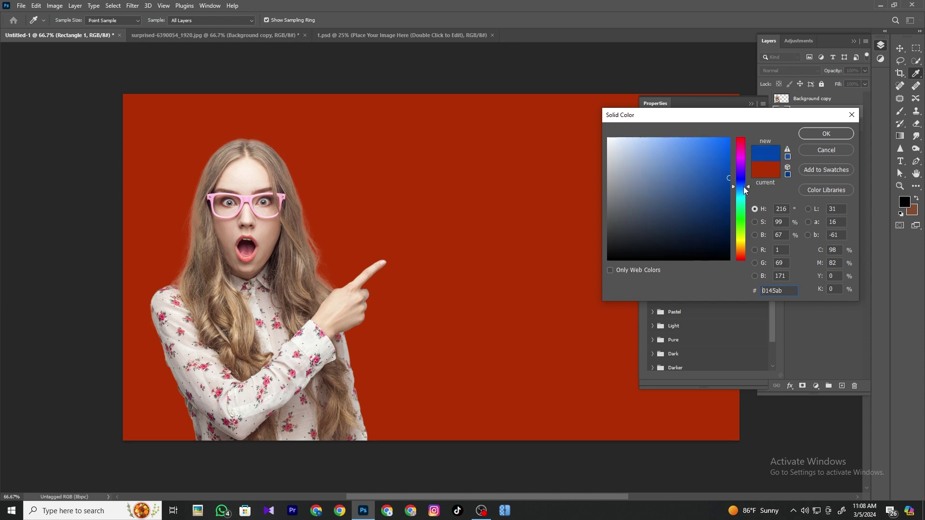
click(724, 174)
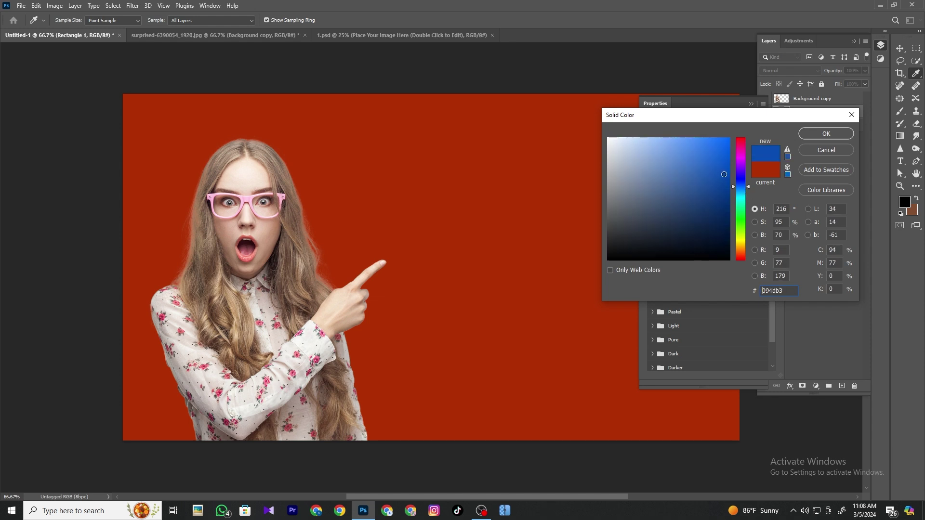
click(809, 133)
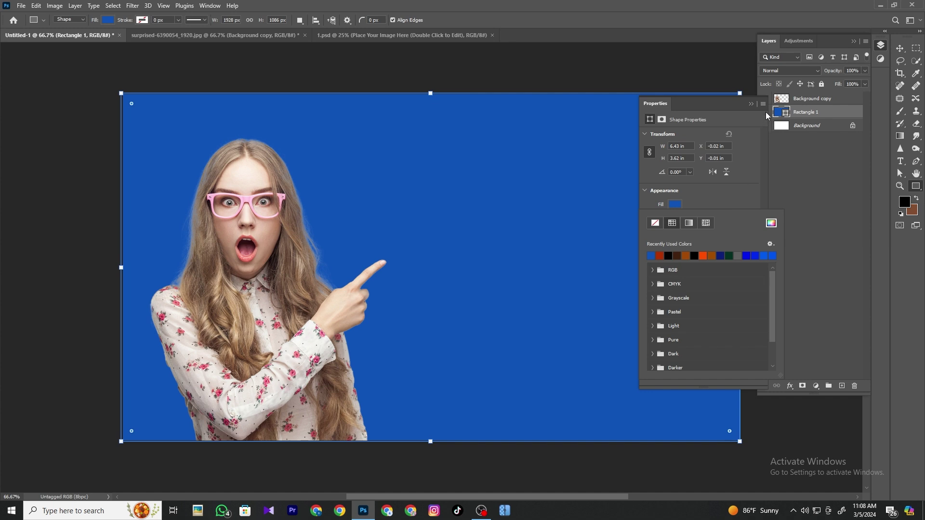
click(753, 103)
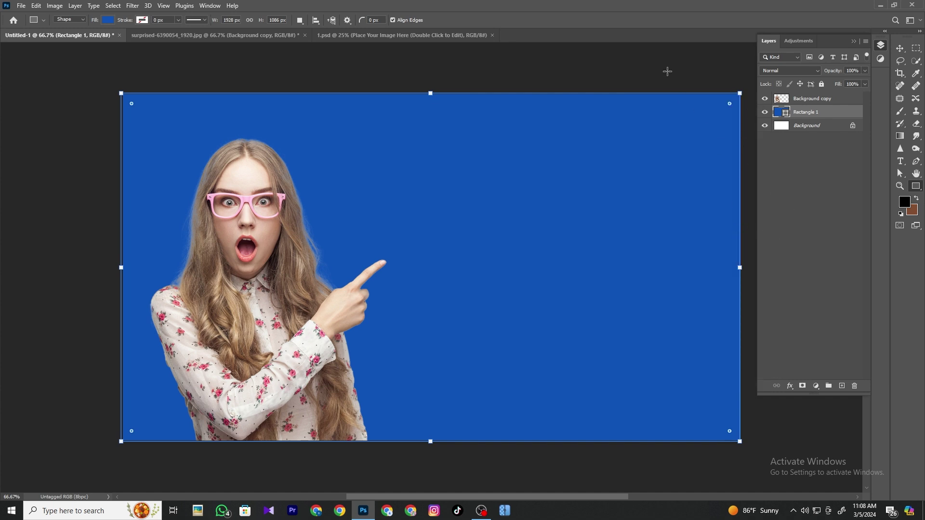
click(896, 46)
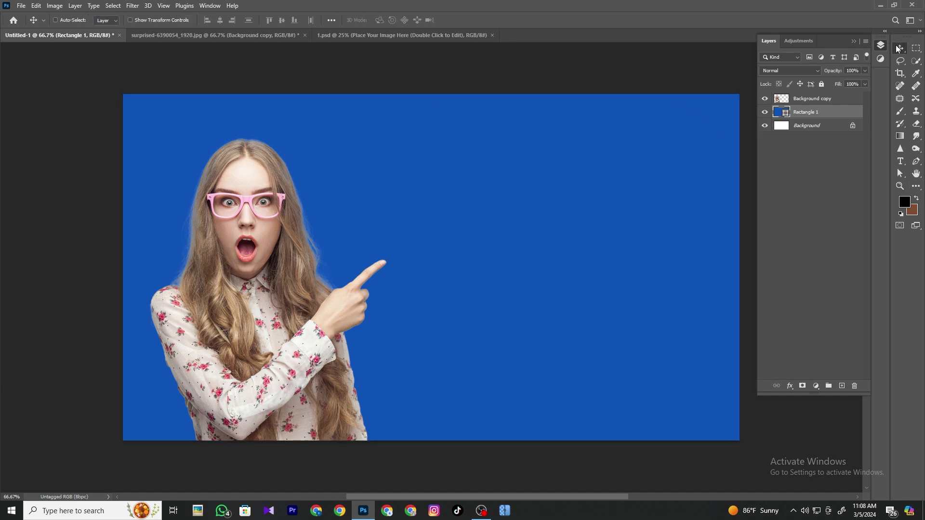
Step: In 1.psd, pick the yellow arc's layer and drag it into the banner
click(348, 36)
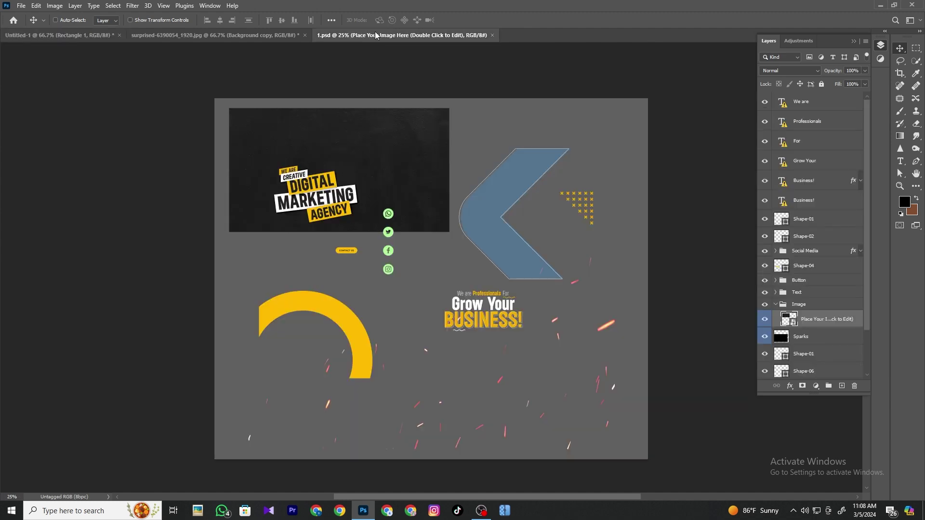
ctrl+click(496, 224)
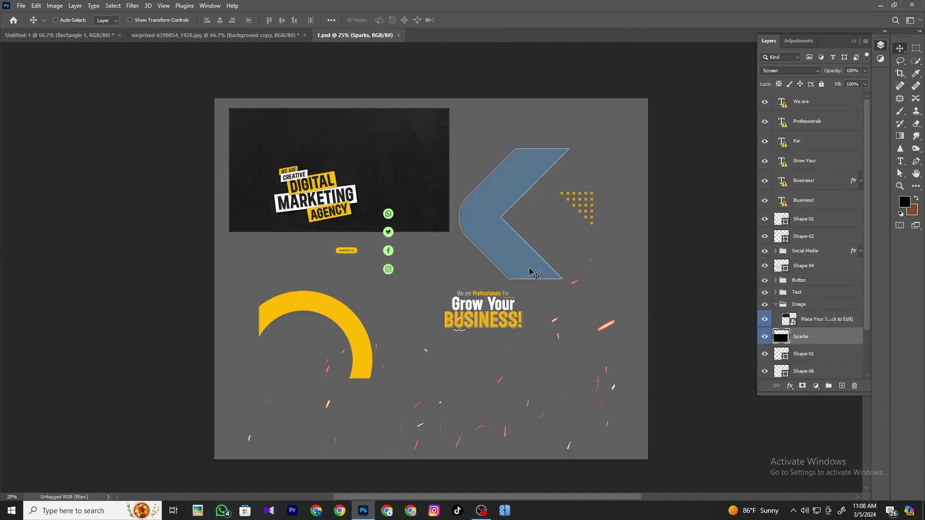
right_click(336, 322)
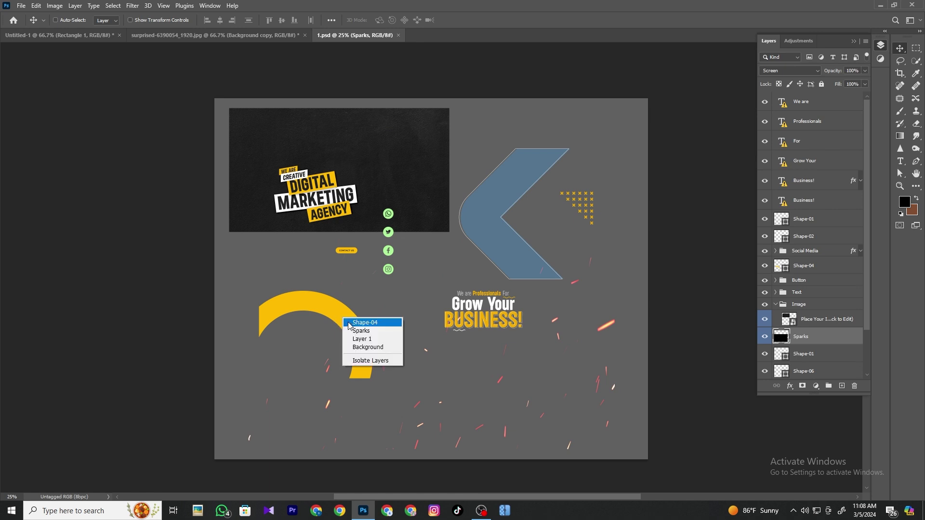
click(357, 325)
mouse_move(357, 330)
mouse_down()
mouse_move(367, 288)
mouse_move(120, 39)
mouse_up()
Step: Select Shape-04 and enlarge the arc behind the woman, then return to 1.psd
right_click(339, 309)
click(351, 316)
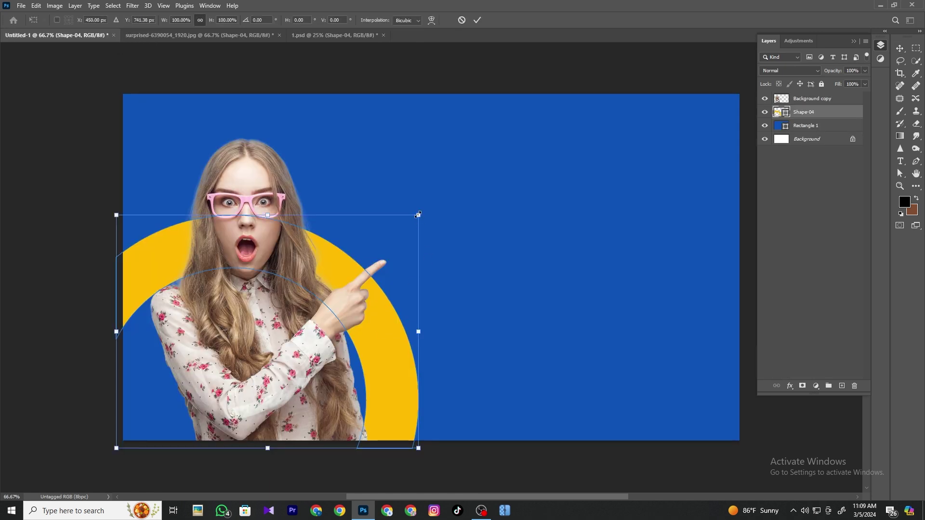
mouse_move(418, 215)
mouse_down()
mouse_move(375, 247)
mouse_move(540, 118)
mouse_move(525, 132)
mouse_up()
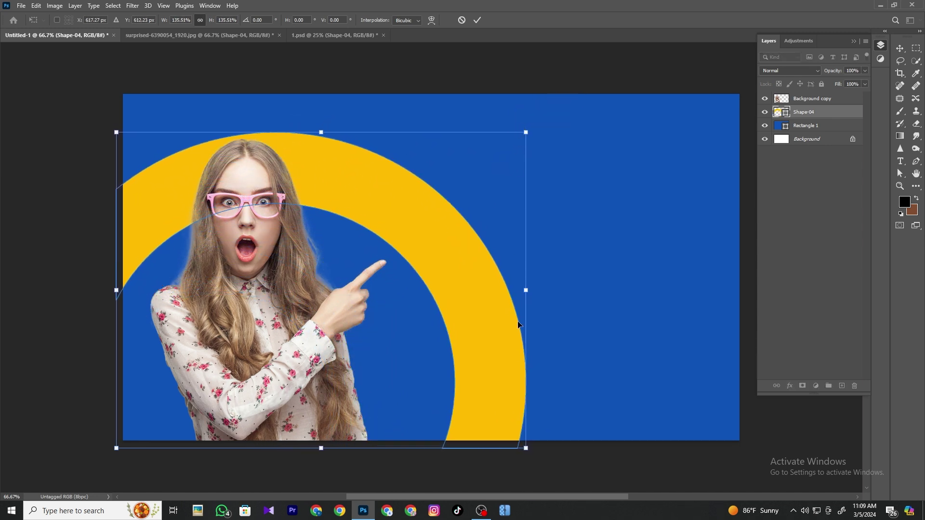
mouse_move(525, 289)
mouse_down()
mouse_move(280, 354)
mouse_move(265, 380)
mouse_move(329, 383)
mouse_move(311, 393)
mouse_up()
drag(353, 292, 442, 258)
key(Return)
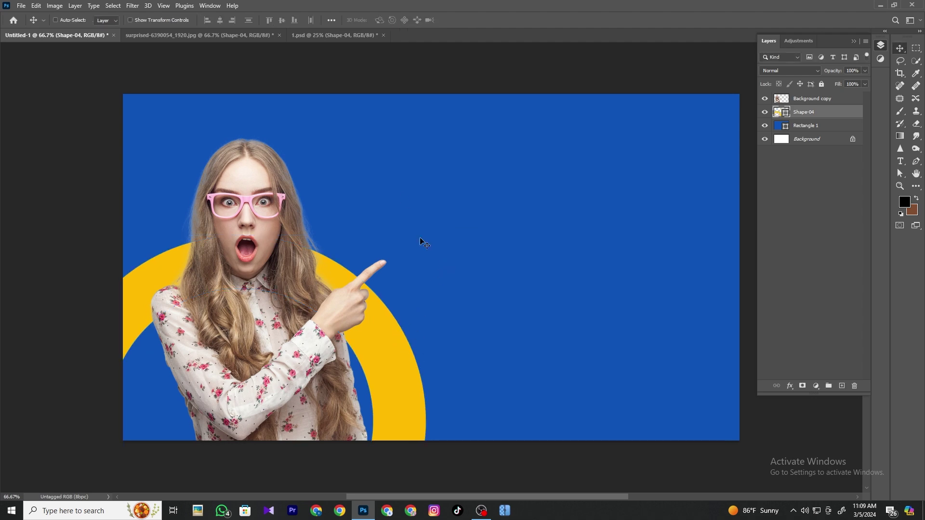
click(255, 35)
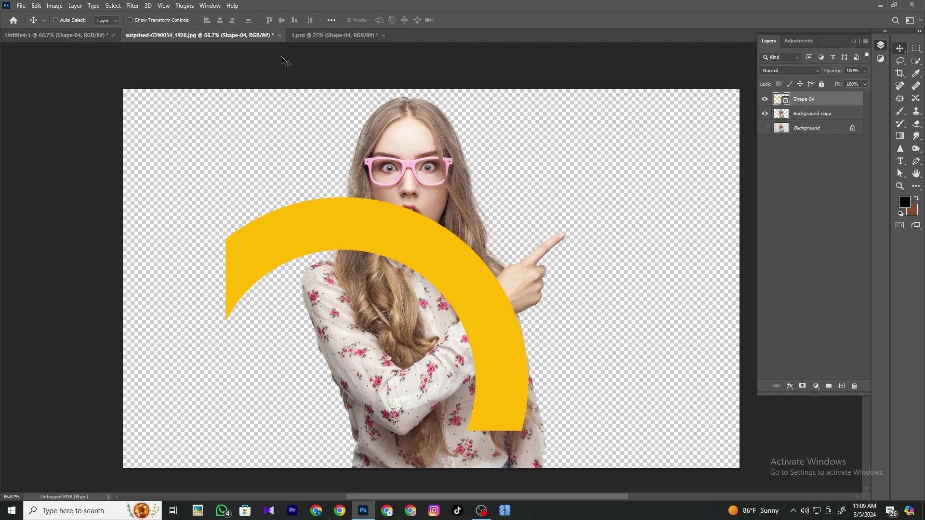
click(307, 36)
Step: Select chevron layers Shape-06 and Shape-07 and drag them into the banner
right_click(484, 219)
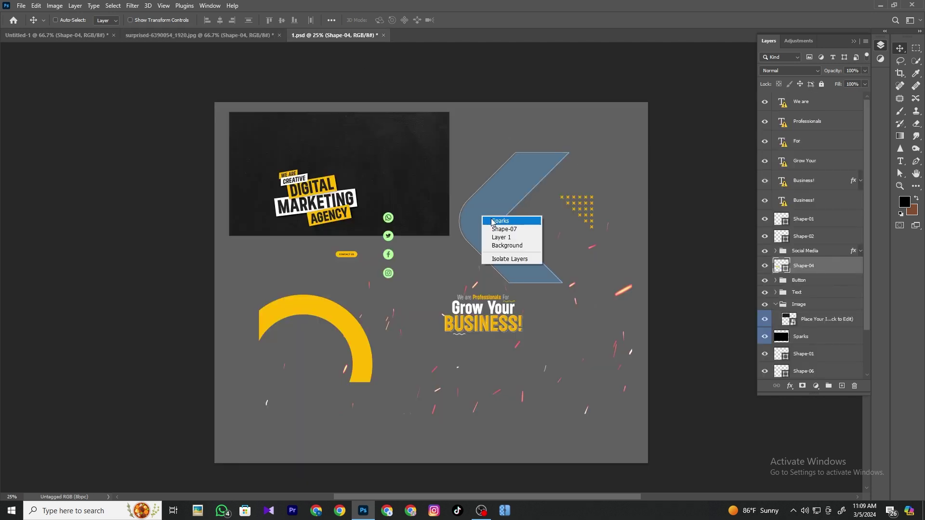
click(547, 233)
scroll(804, 360, down, 1)
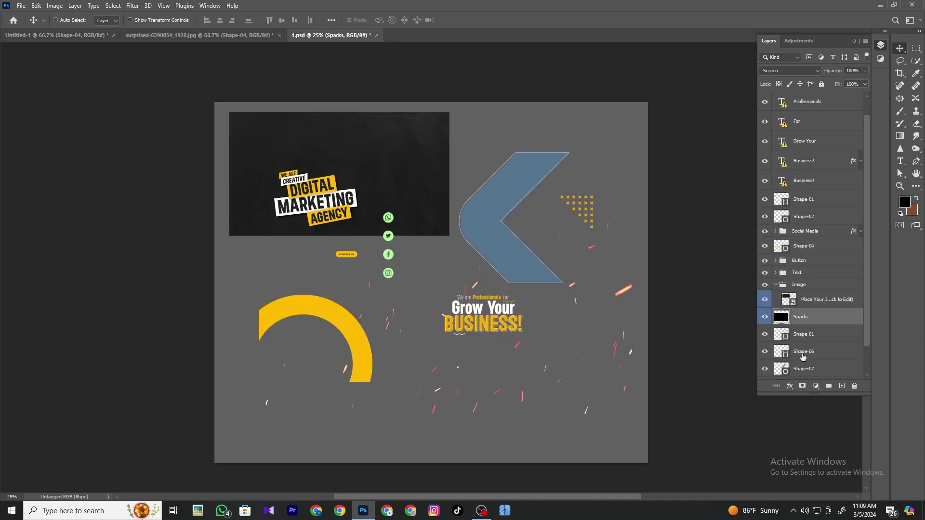
click(802, 352)
scroll(796, 366, down, 2)
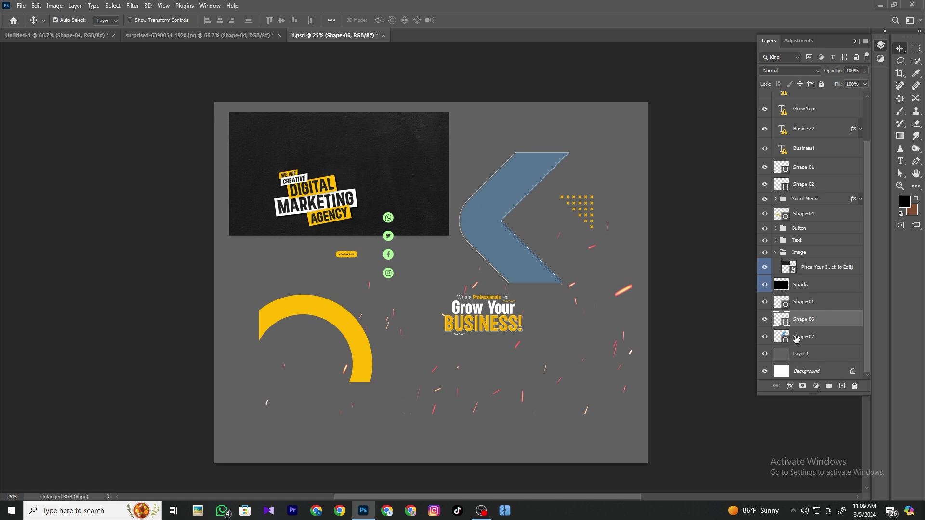
shift+click(796, 338)
mouse_move(500, 238)
mouse_down()
mouse_move(140, 42)
mouse_move(576, 287)
mouse_up()
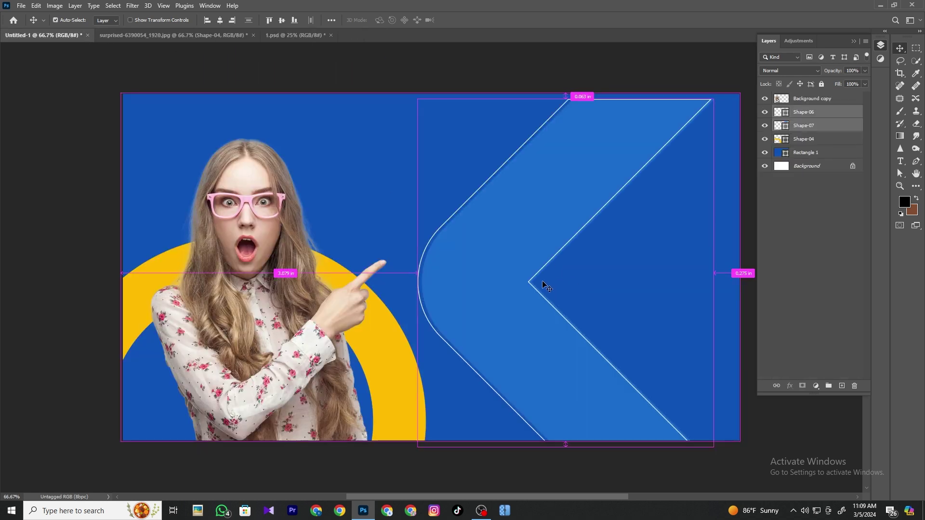
Step: Scale the chevron to span top to bottom on the banner's right side
key(ctrl+t)
drag(420, 275, 523, 283)
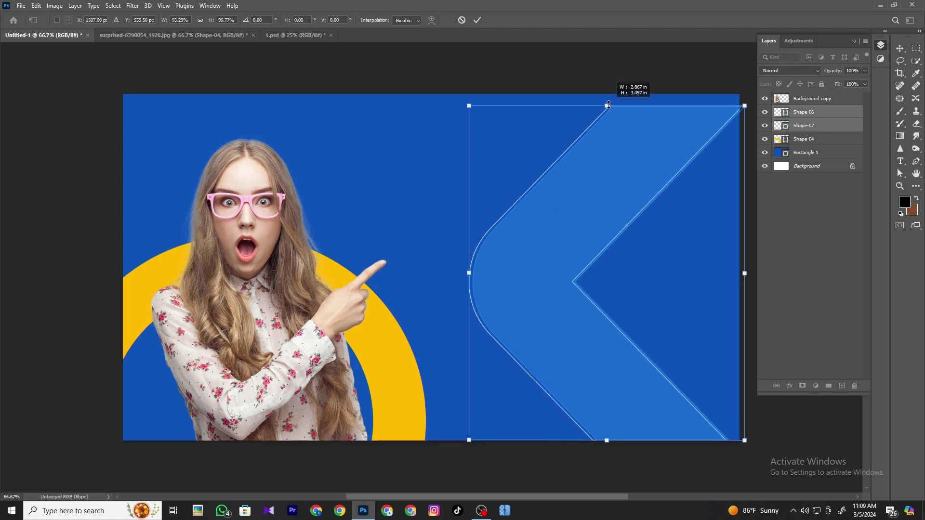
drag(611, 117, 611, 94)
drag(611, 213, 635, 215)
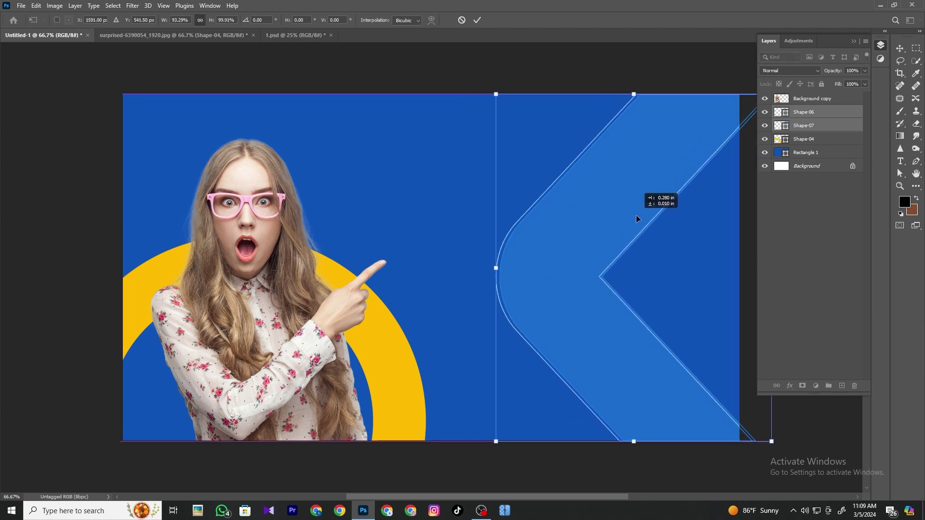
key(Return)
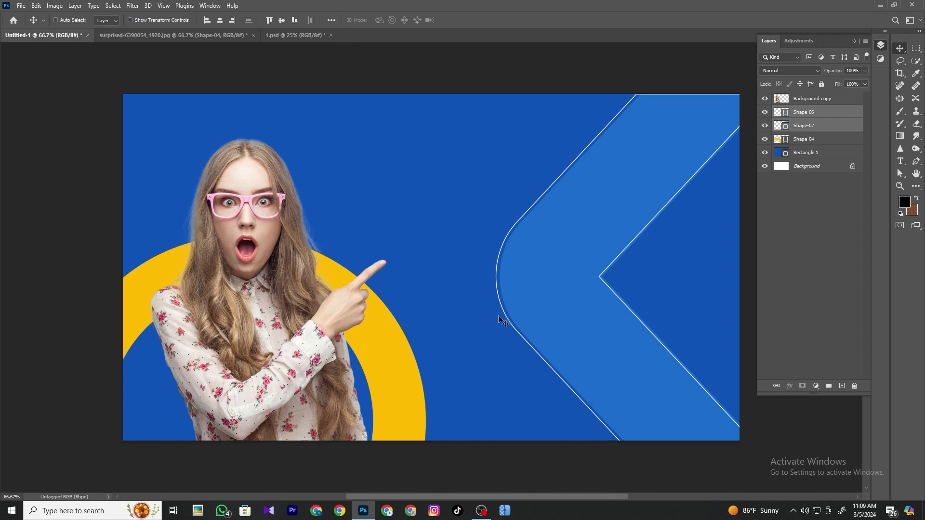
drag(532, 299, 536, 299)
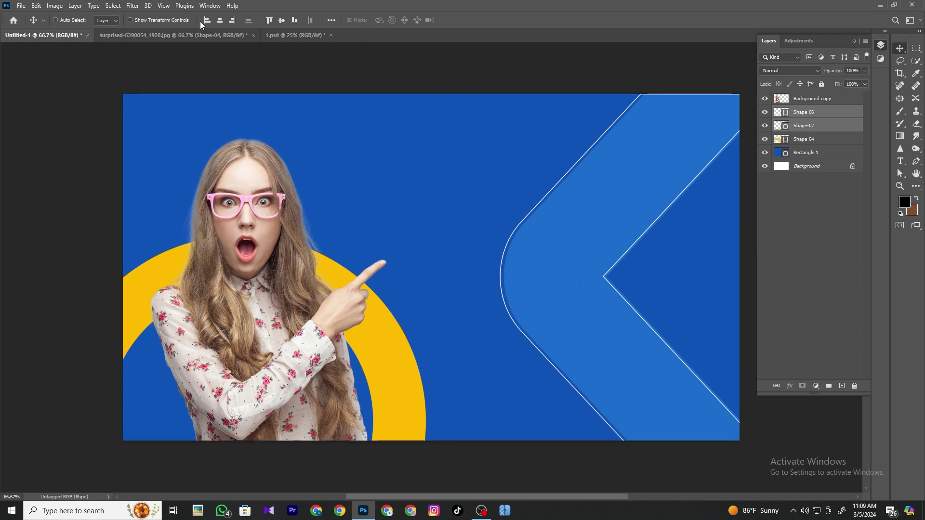
Step: Resize the Background copy woman, enlarging then trimming her slightly from the top
ctrl+click(268, 200)
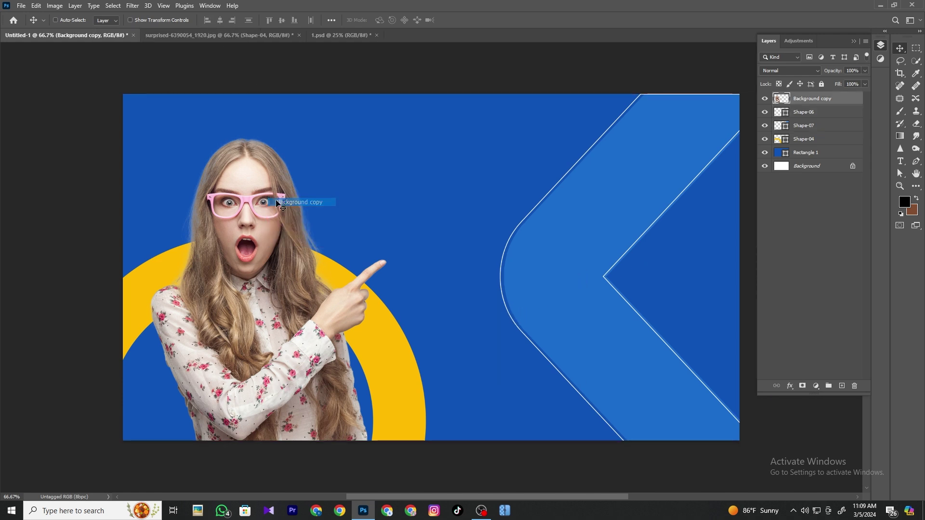
key(ctrl+t)
mouse_move(386, 301)
mouse_down()
mouse_move(450, 301)
mouse_move(413, 301)
mouse_up()
drag(348, 311, 334, 311)
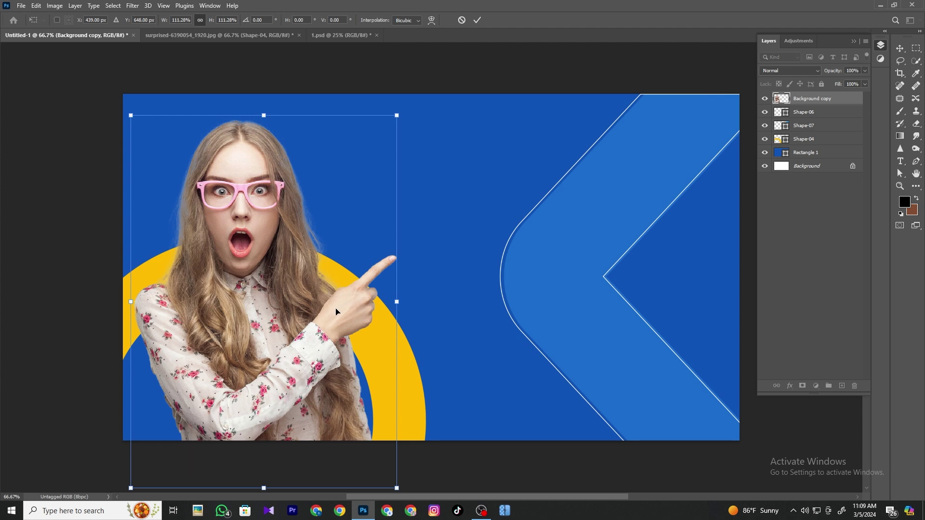
key(Return)
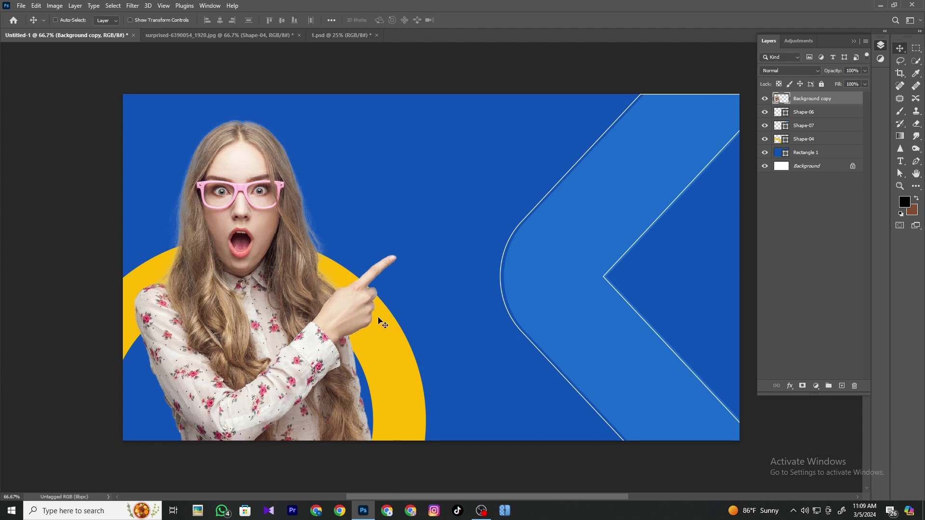
key(ctrl+t)
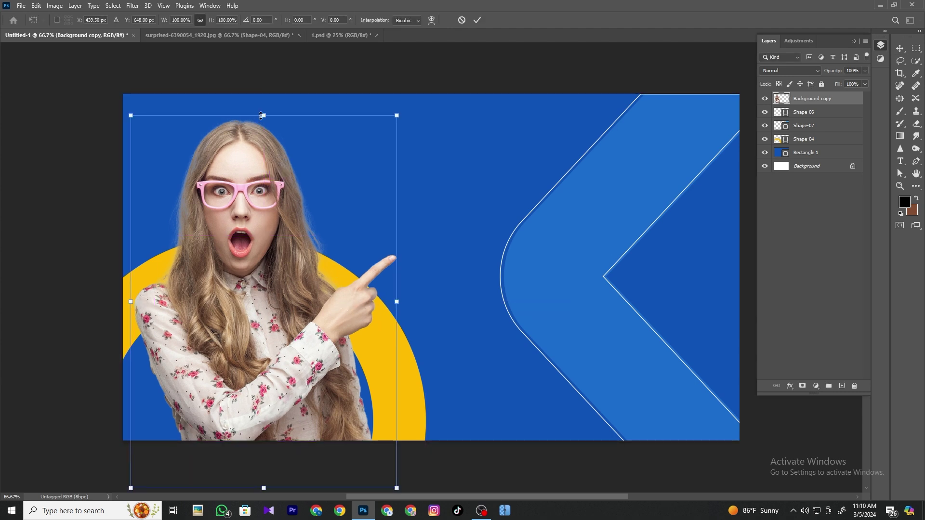
drag(261, 116, 261, 133)
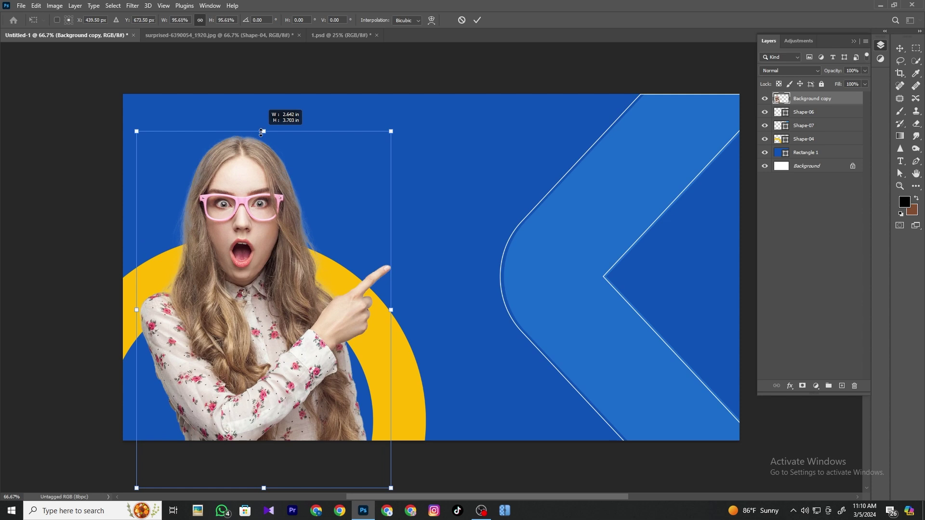
key(Return)
Step: Rotate, shrink and move the yellow arc to curve around her head at top-left
right_click(333, 285)
click(340, 289)
key(ctrl+t)
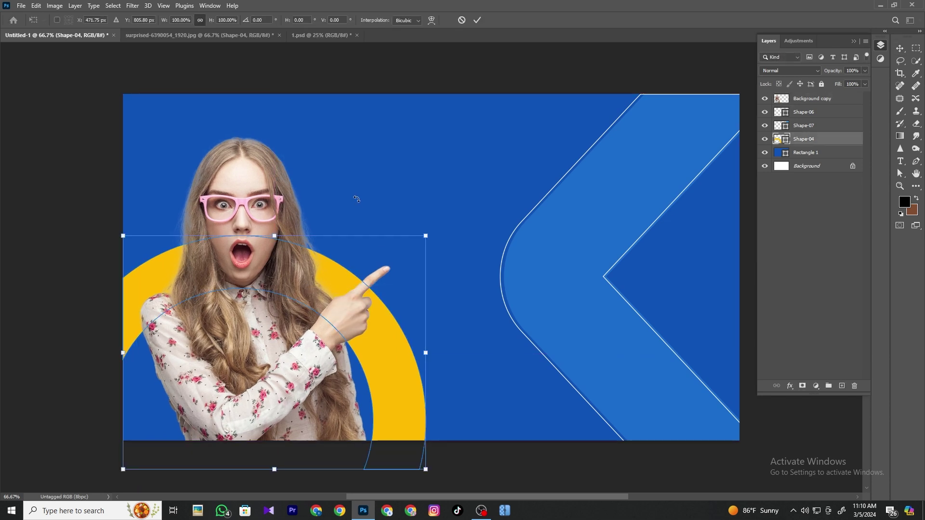
drag(356, 199, 394, 470)
mouse_move(355, 370)
mouse_down()
mouse_move(268, 208)
mouse_move(246, 207)
mouse_up()
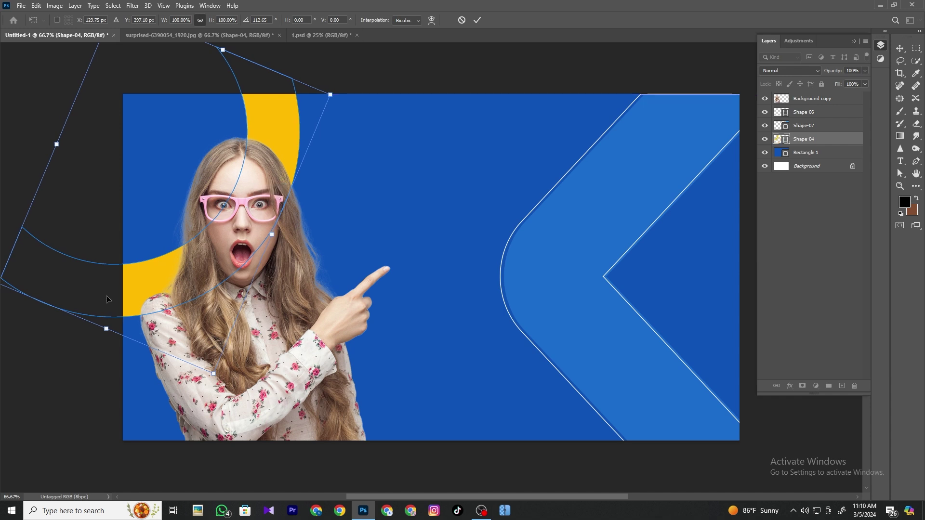
drag(51, 146, 72, 151)
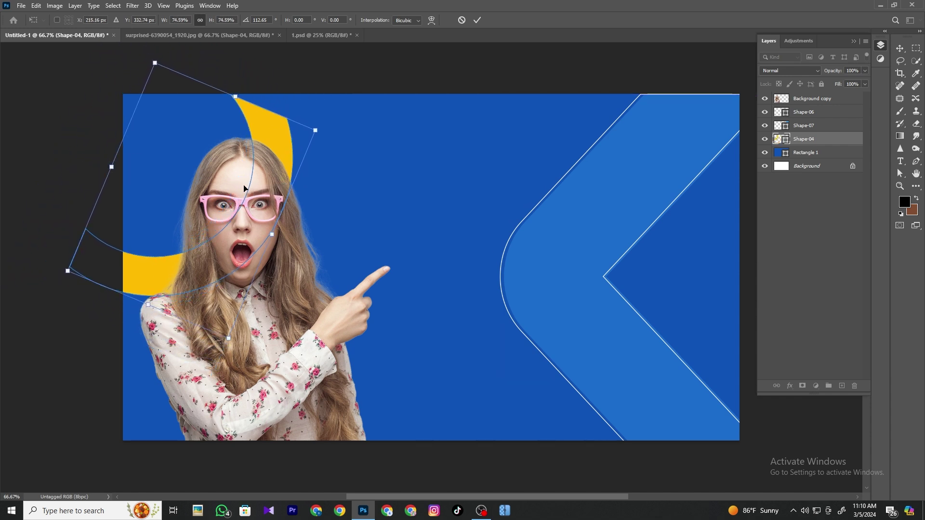
drag(277, 145, 358, 185)
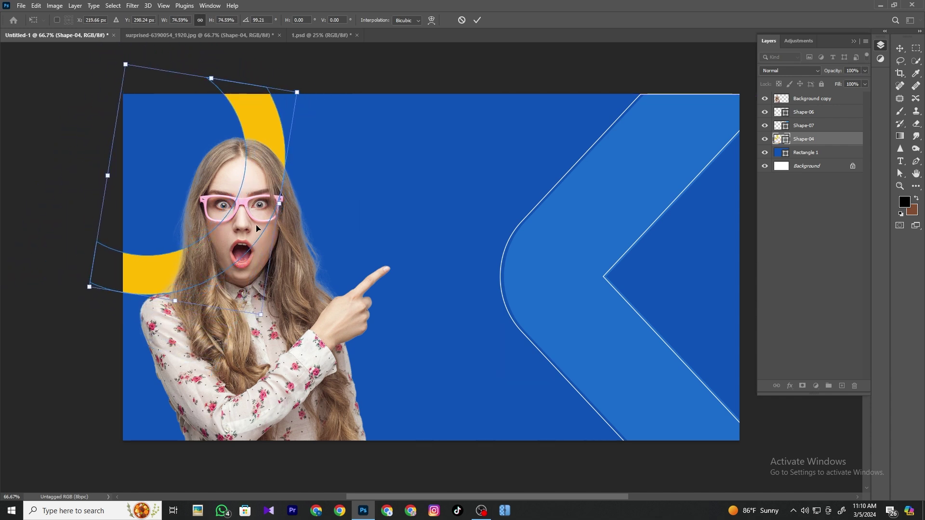
drag(249, 223, 244, 224)
key(Return)
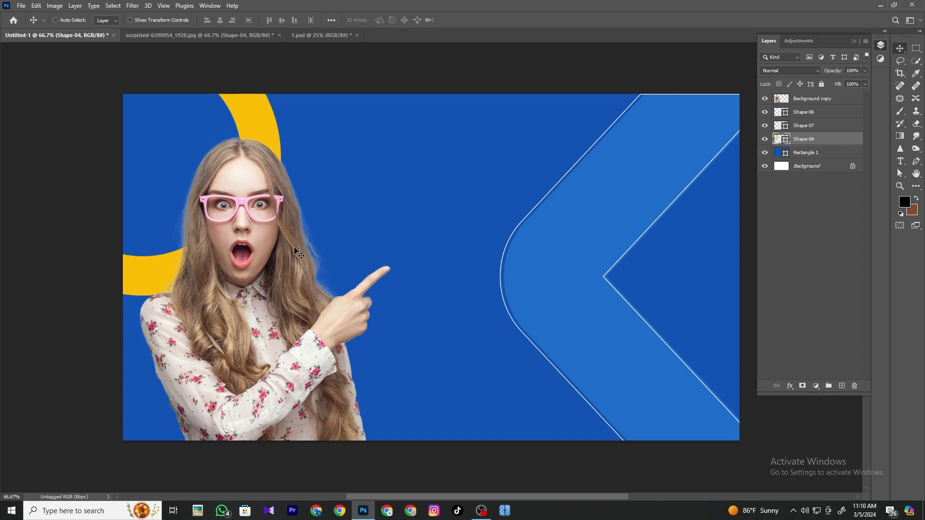
Step: Shift the woman's photo right, nudge the arc left, and fine-tune her position
right_click(259, 247)
click(275, 248)
drag(271, 254, 322, 257)
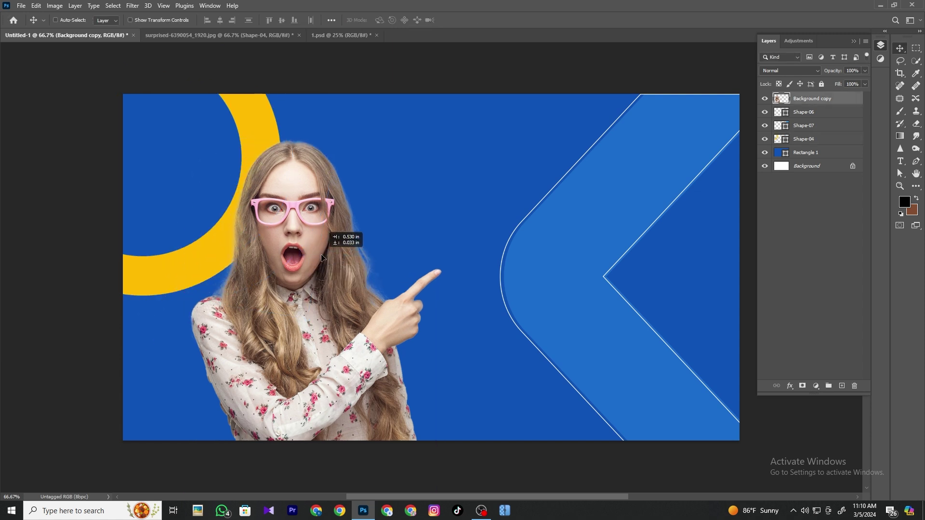
right_click(210, 243)
click(224, 253)
drag(222, 253, 207, 256)
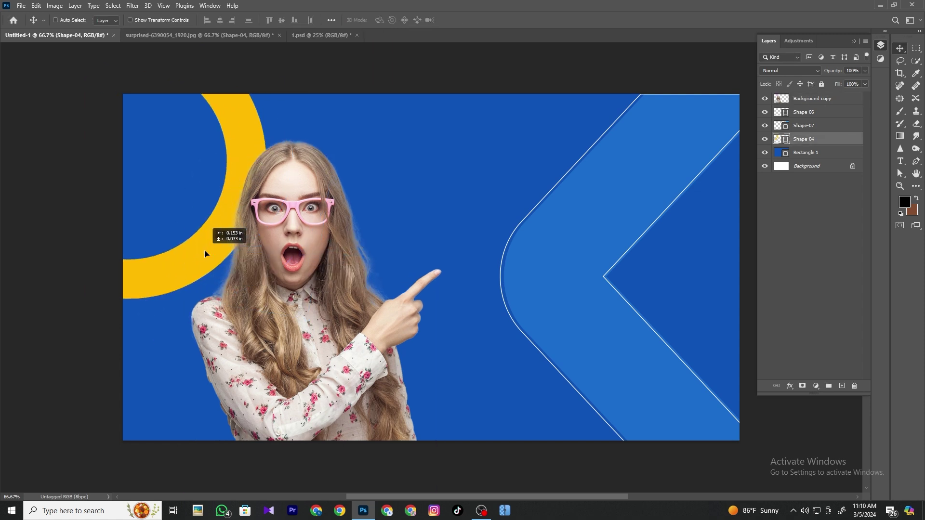
right_click(261, 262)
click(272, 268)
drag(270, 269, 256, 268)
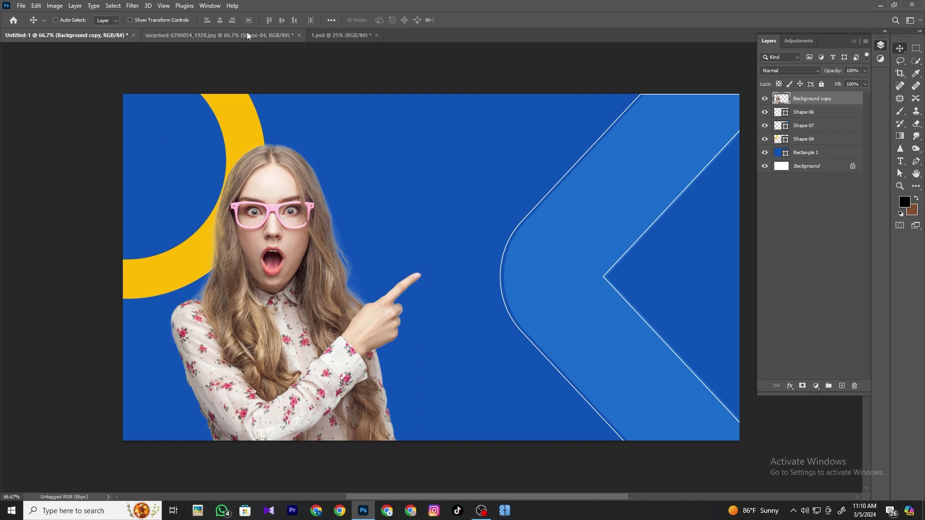
Step: In 1.psd, select the Social Media group and drag it into the banner
click(317, 33)
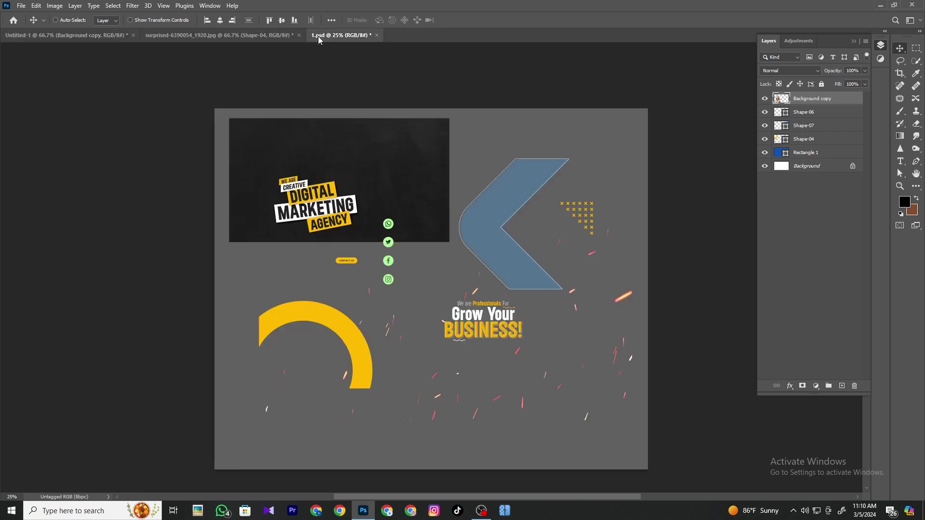
right_click(389, 226)
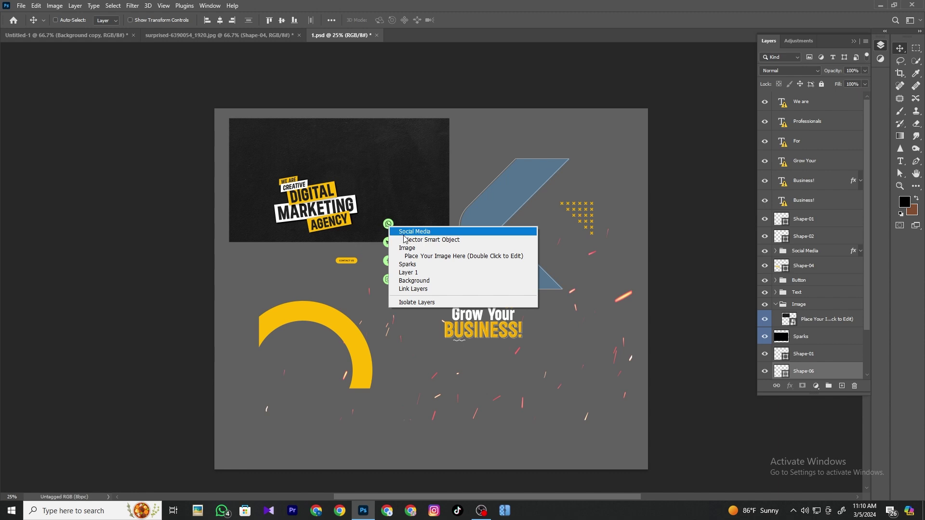
click(403, 235)
right_click(389, 222)
click(405, 229)
mouse_move(373, 213)
mouse_down()
mouse_move(278, 131)
mouse_move(377, 192)
mouse_move(570, 256)
mouse_up()
Step: Shrink the social icons column and place it near the banner's right edge
key(ctrl+t)
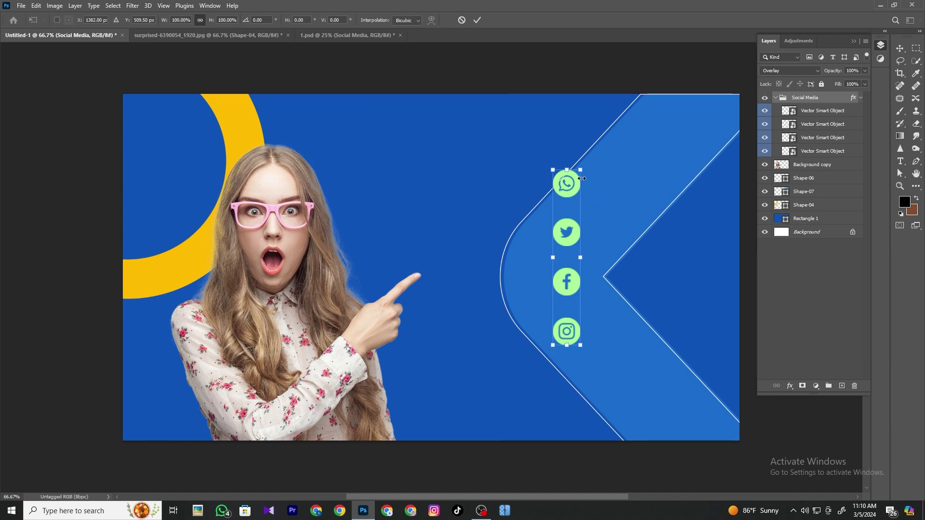
drag(567, 166, 567, 210)
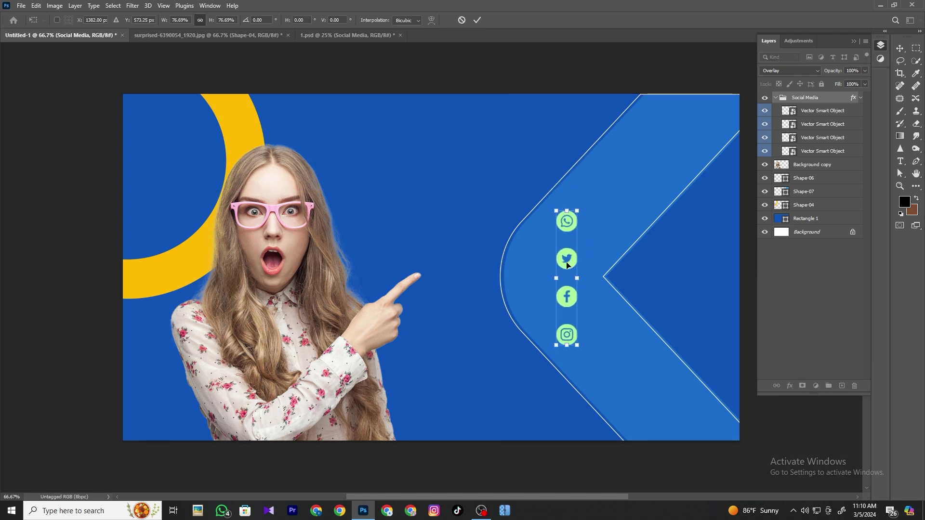
mouse_move(568, 265)
mouse_down()
mouse_move(712, 279)
mouse_move(717, 268)
mouse_up()
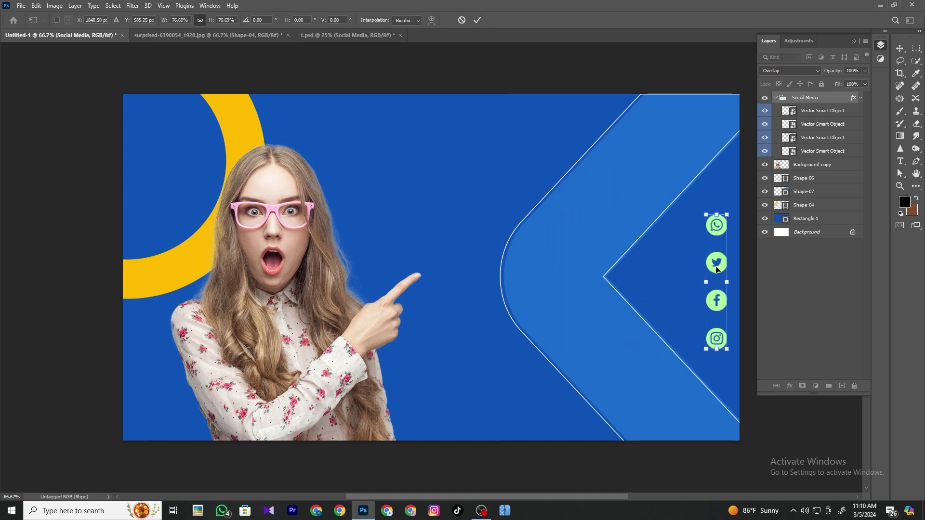
key(Return)
Step: Set the social icons' Color Overlay to white
click(790, 386)
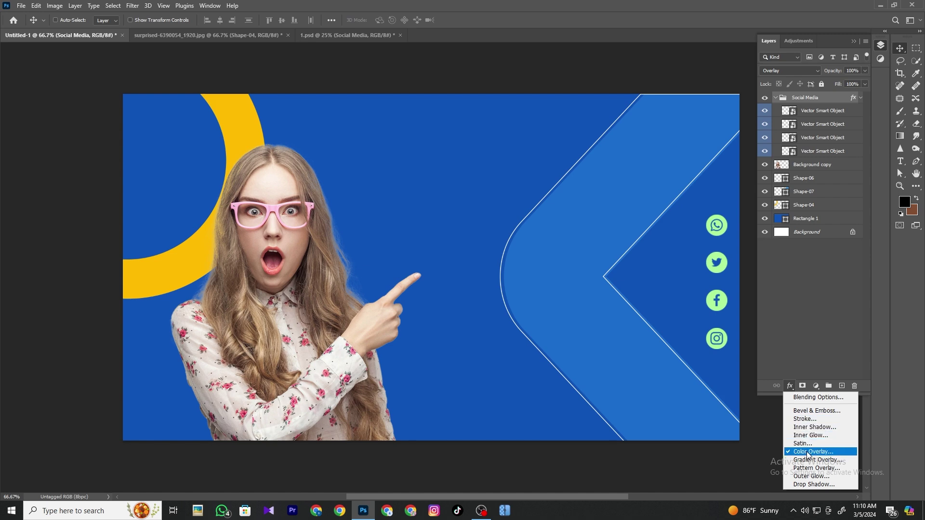
click(801, 419)
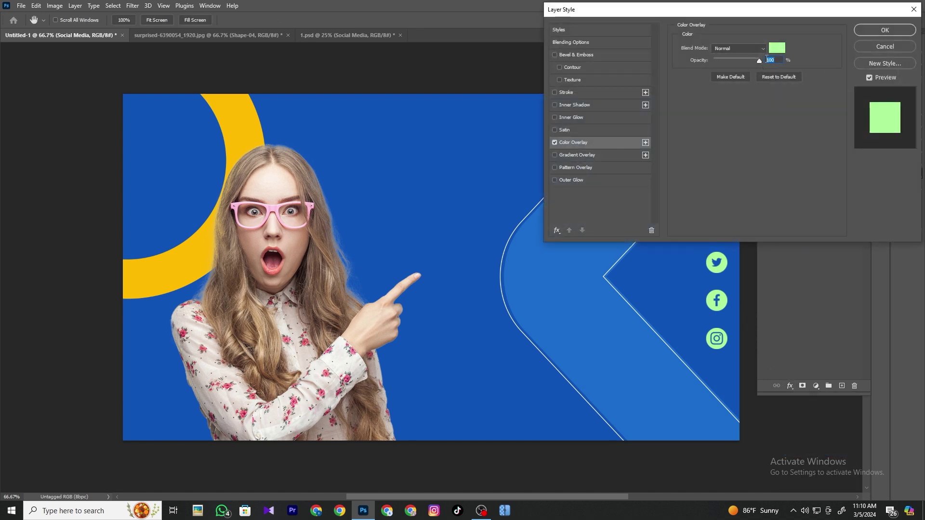
click(777, 48)
drag(632, 146, 601, 138)
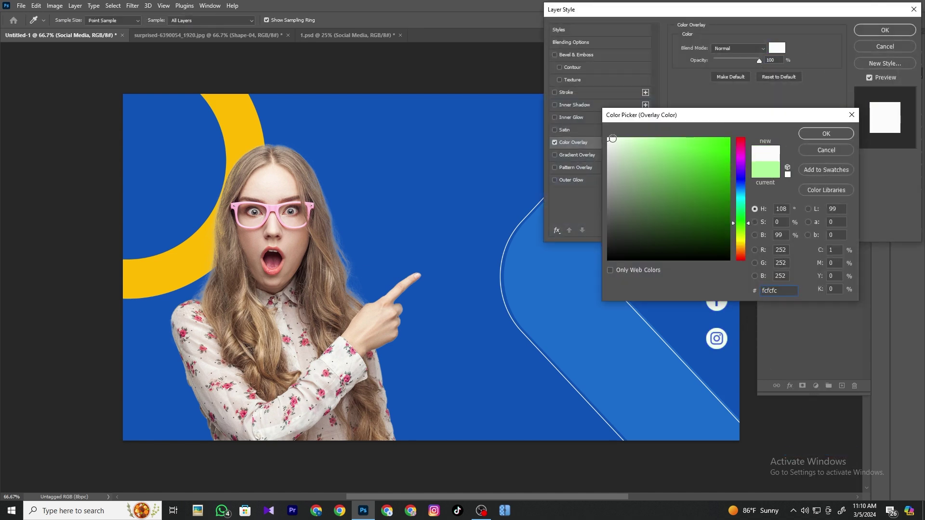
click(826, 134)
click(885, 30)
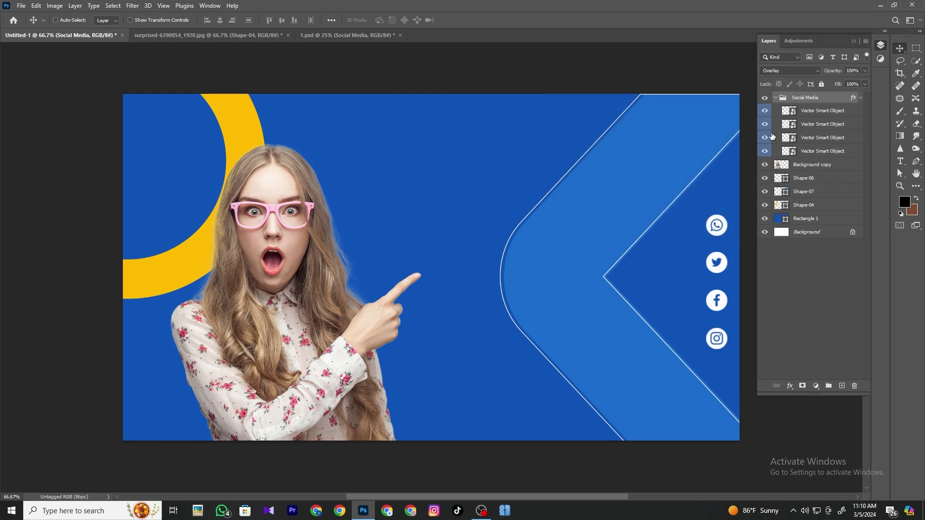
Step: Scale the Social Media icon column down to about 90% from its top edge with Free Transform
key(ctrl+t)
drag(717, 213, 715, 216)
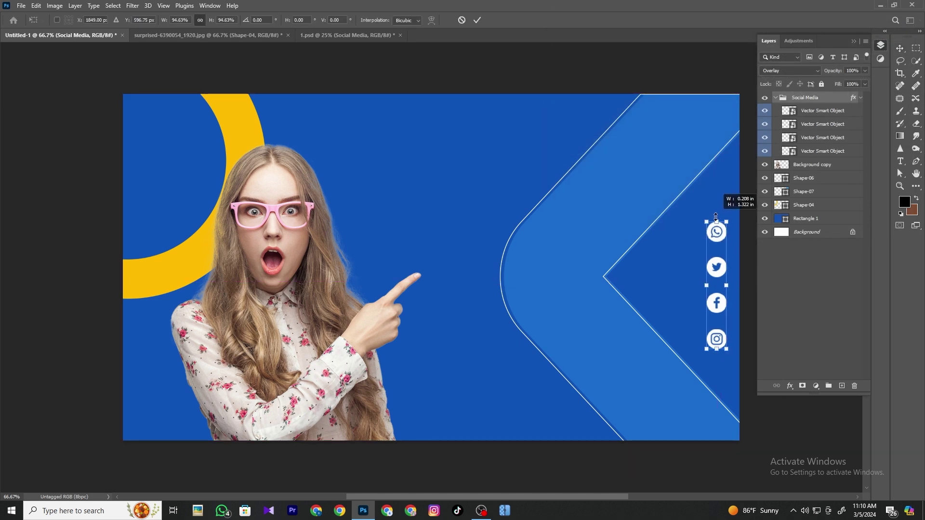
drag(723, 260, 721, 266)
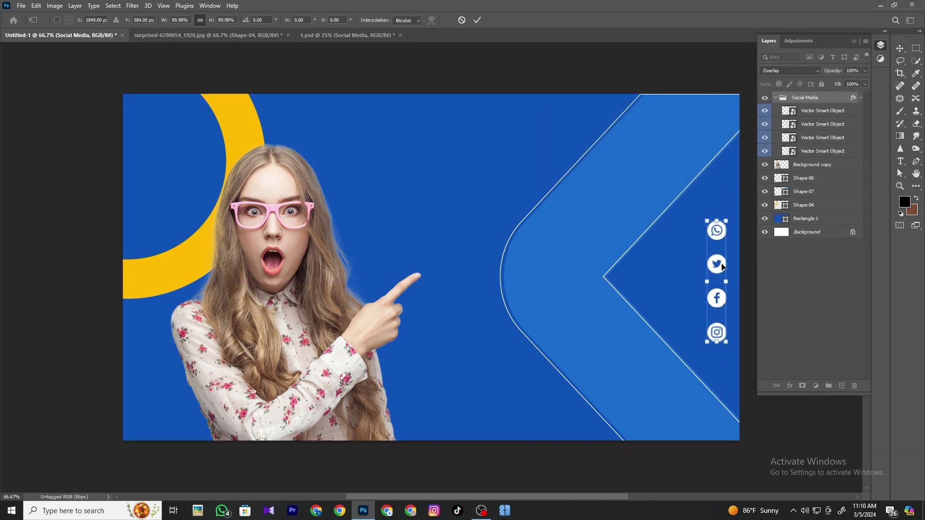
key(Return)
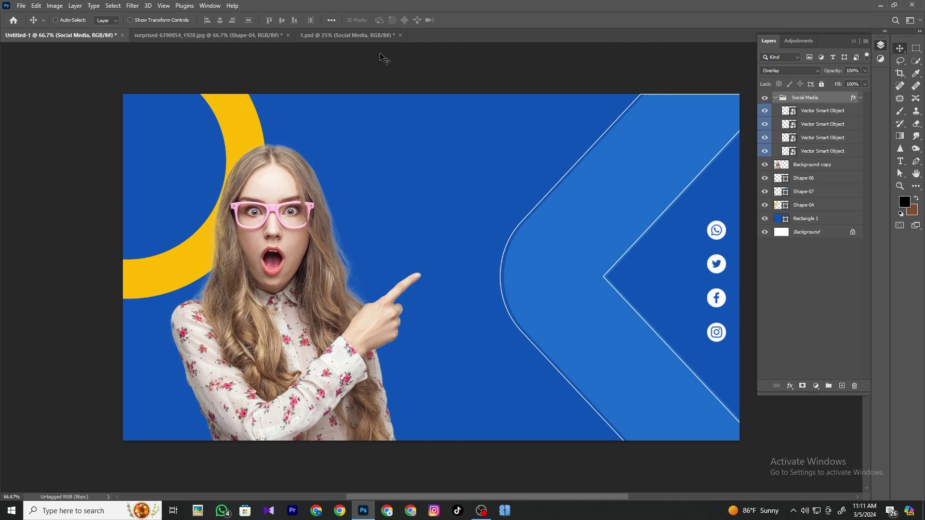
Step: In 1.psd, select the Professionals text layer and undo an accidental move of it
click(365, 38)
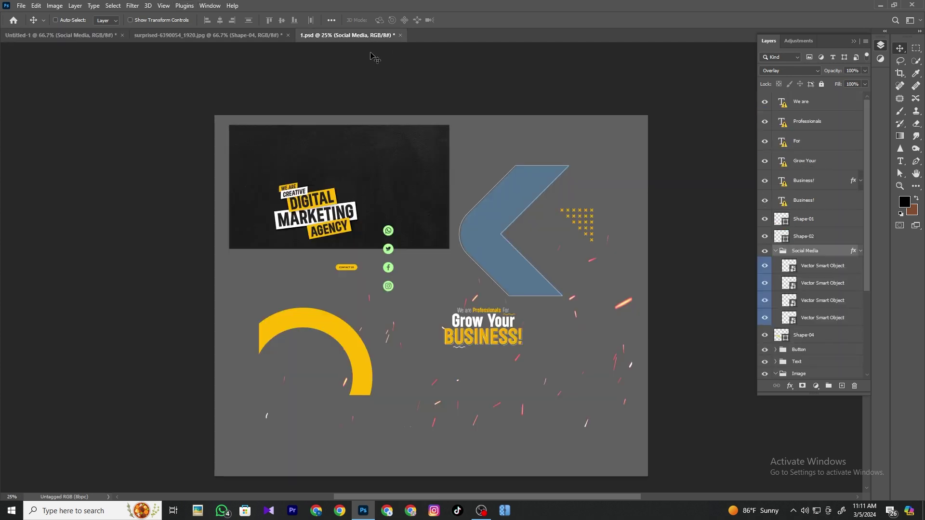
right_click(482, 314)
click(506, 317)
drag(506, 317, 486, 314)
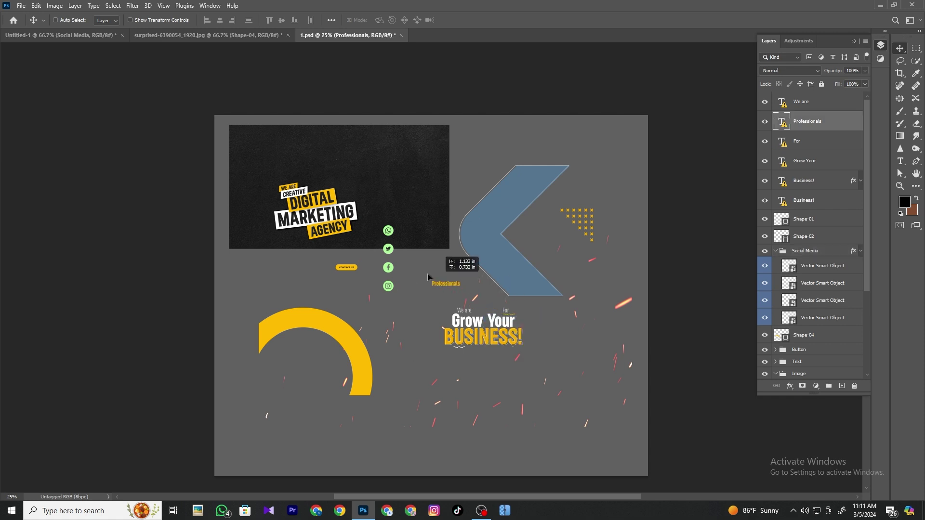
key(ctrl+z)
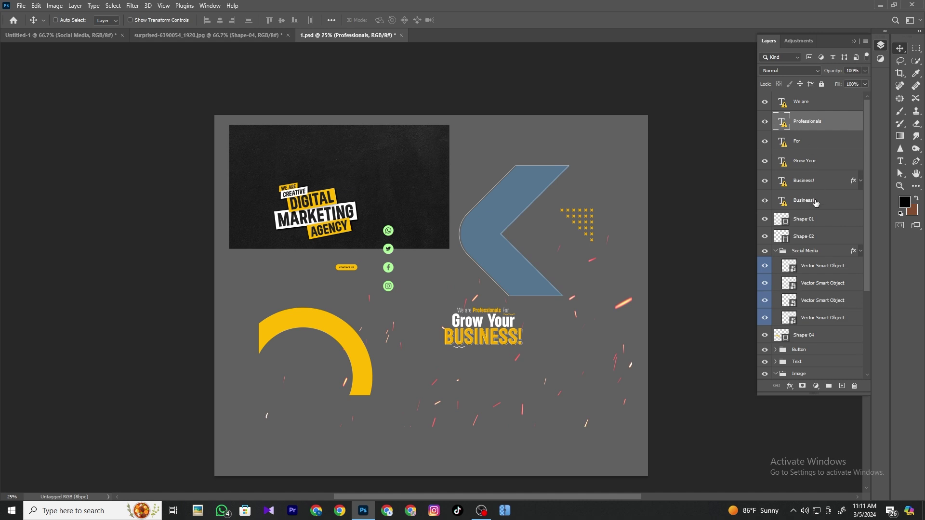
Step: Try grouping the We are and Business! text layers, then undo the move and the grouping
key(alt+bracketright)
ctrl+click(815, 204)
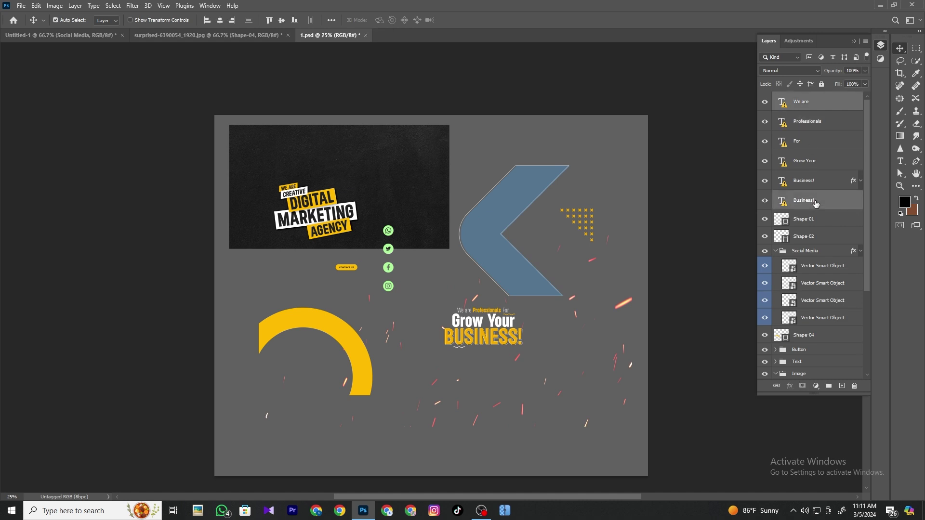
key(ctrl+g)
drag(473, 314, 362, 242)
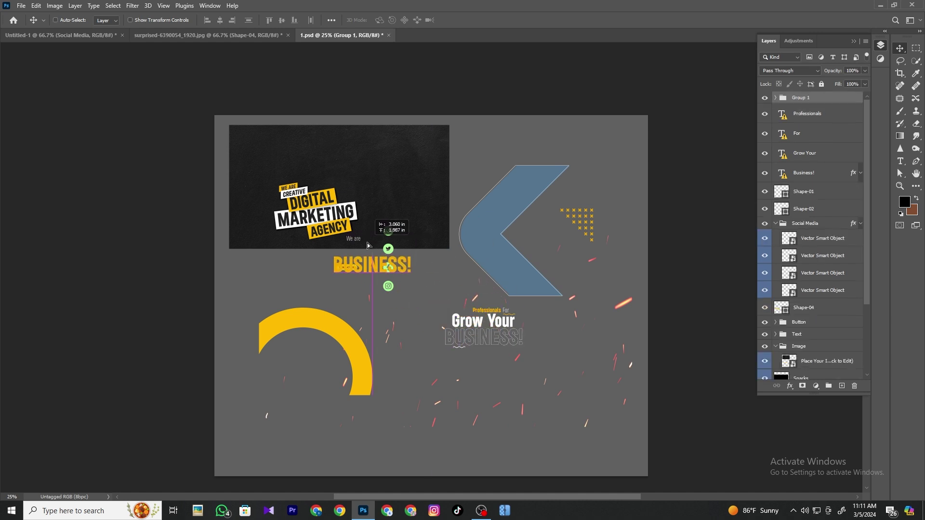
key(ctrl+z)
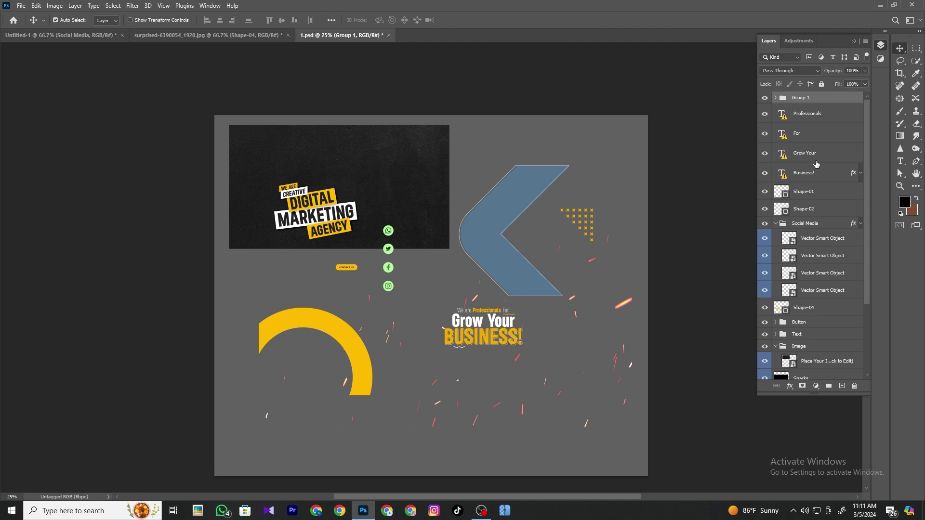
key(ctrl+z)
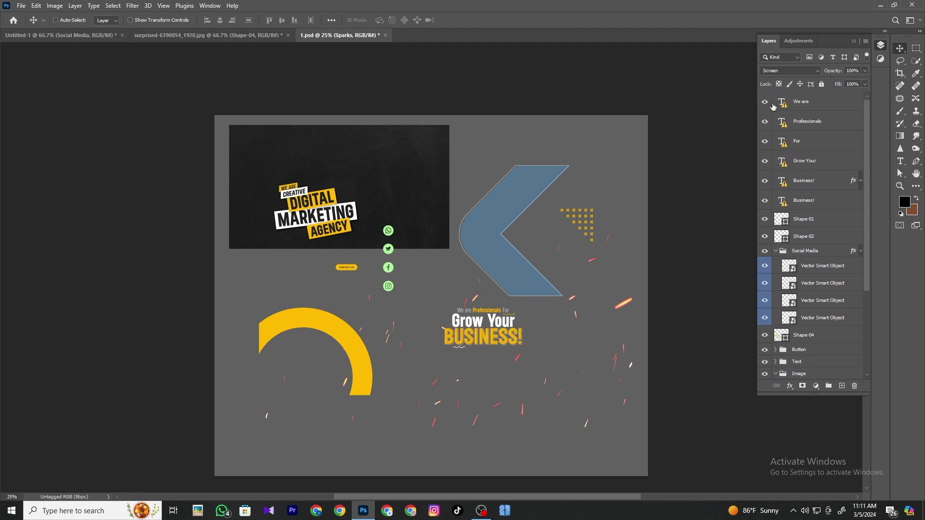
Step: Select the headline layers from We are through Shape-02 and group them into Group 1
shift+click(818, 201)
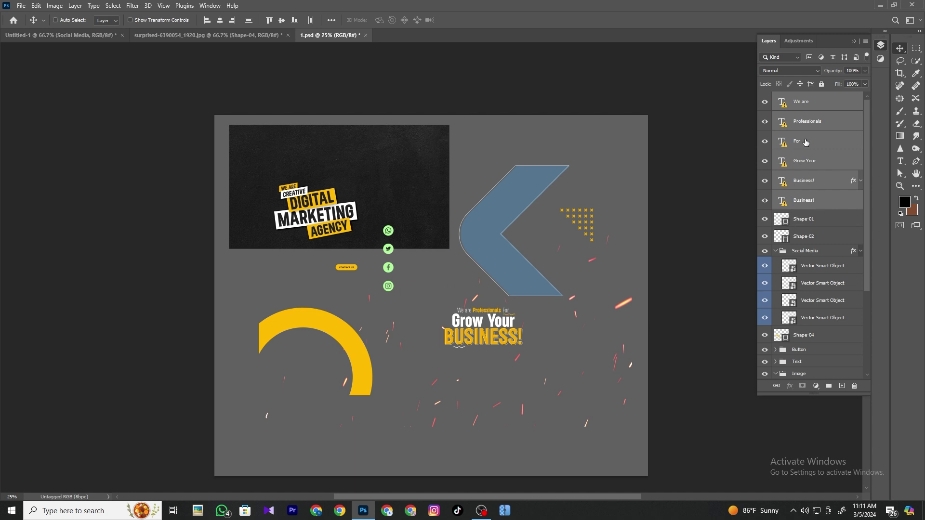
click(809, 237)
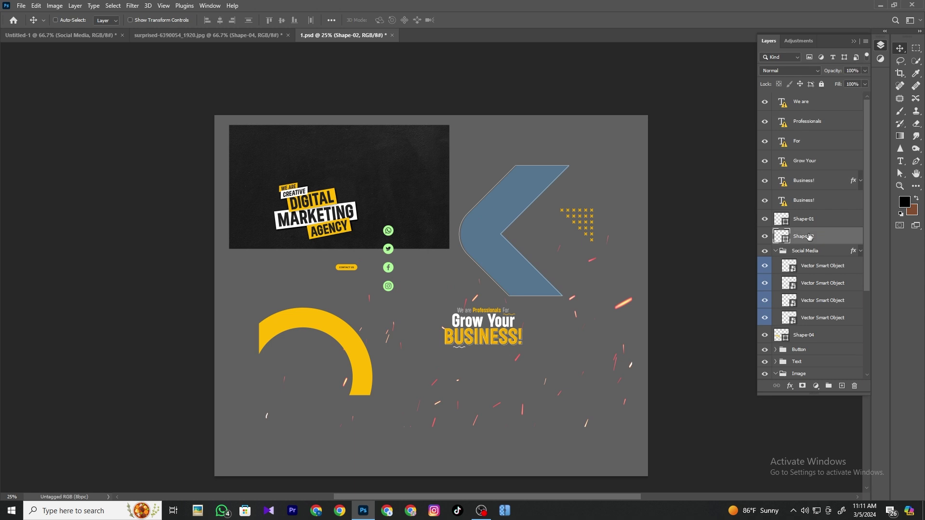
shift+click(804, 105)
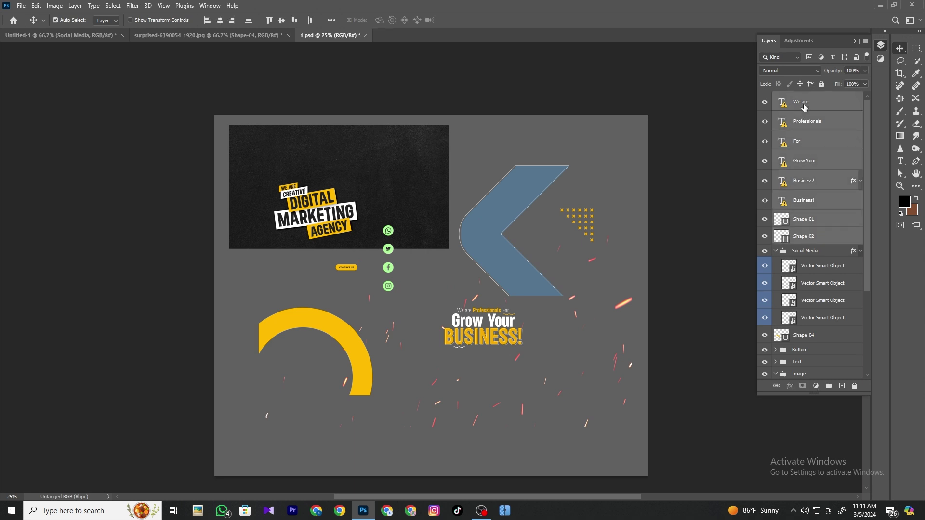
key(ctrl+g)
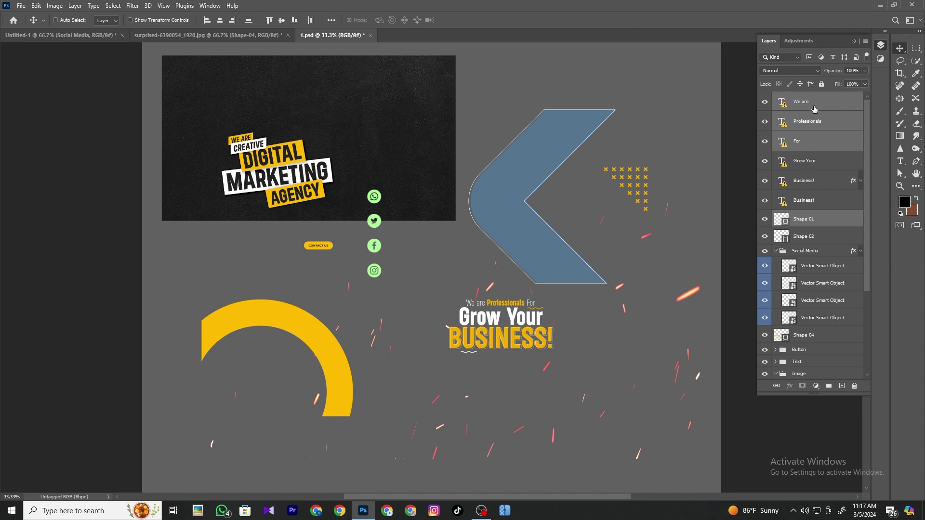
shift+click(805, 243)
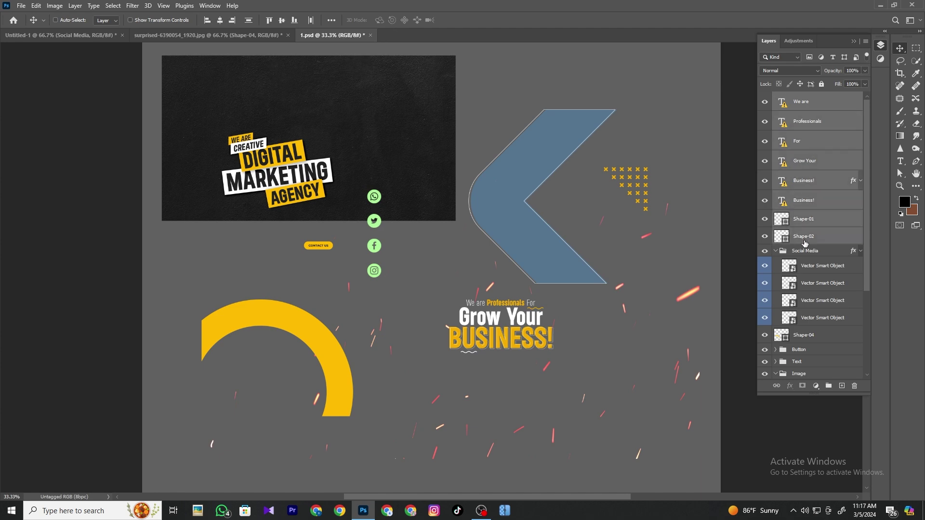
key(ctrl+g)
Step: Drop Group 1 onto the Untitled-1 banner, enlarge it at the top centre, and select Rectangle 1
mouse_move(501, 318)
mouse_down()
mouse_move(487, 185)
mouse_move(558, 224)
mouse_up()
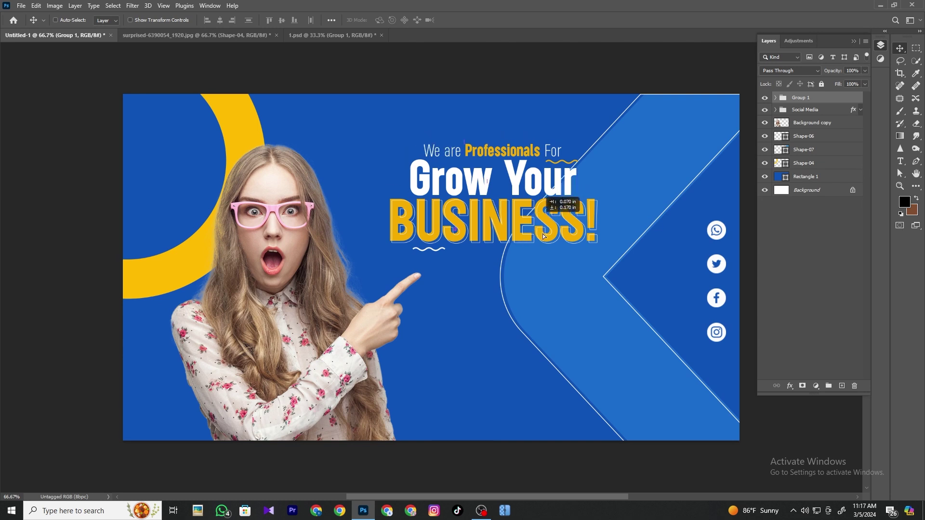
key(ctrl+t)
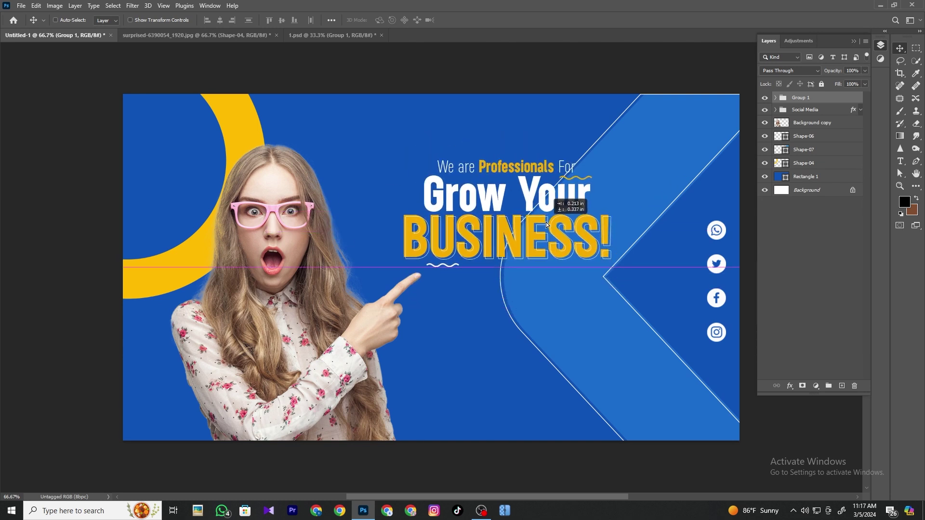
drag(415, 162, 375, 144)
drag(612, 145, 625, 150)
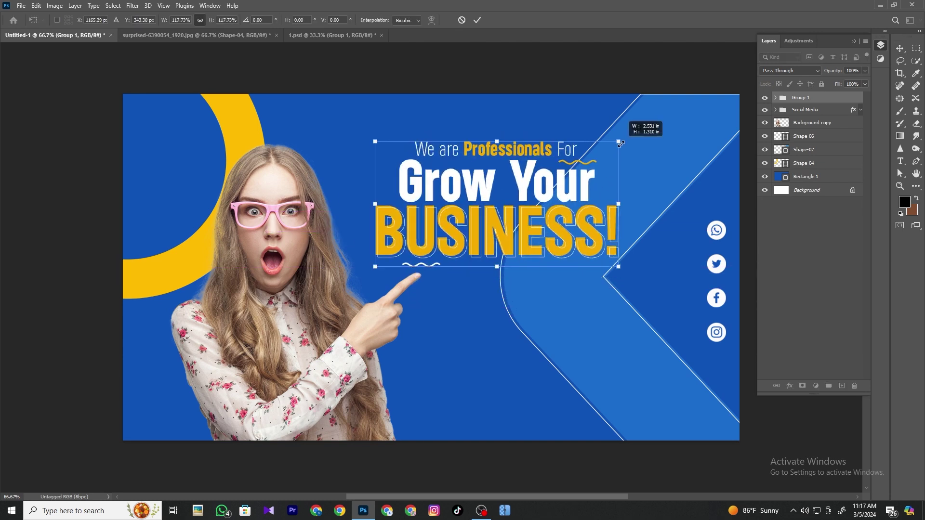
key(Return)
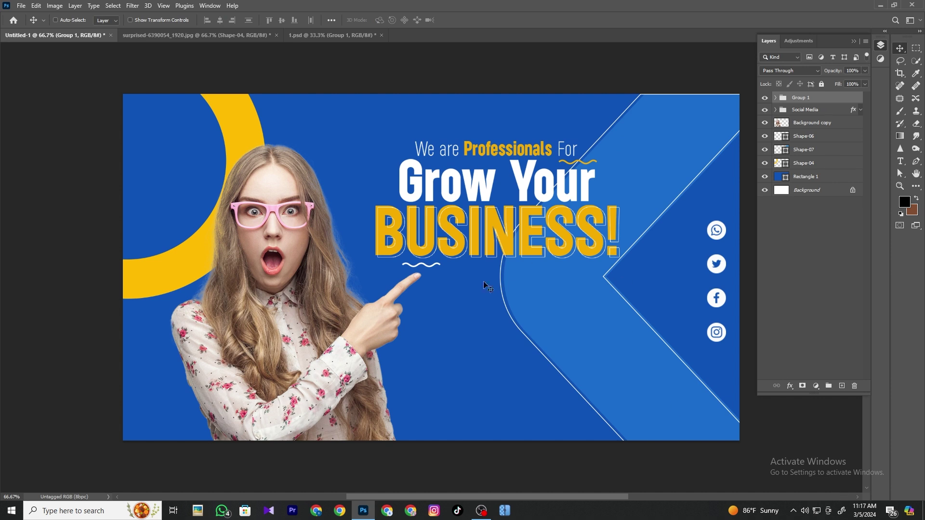
right_click(458, 398)
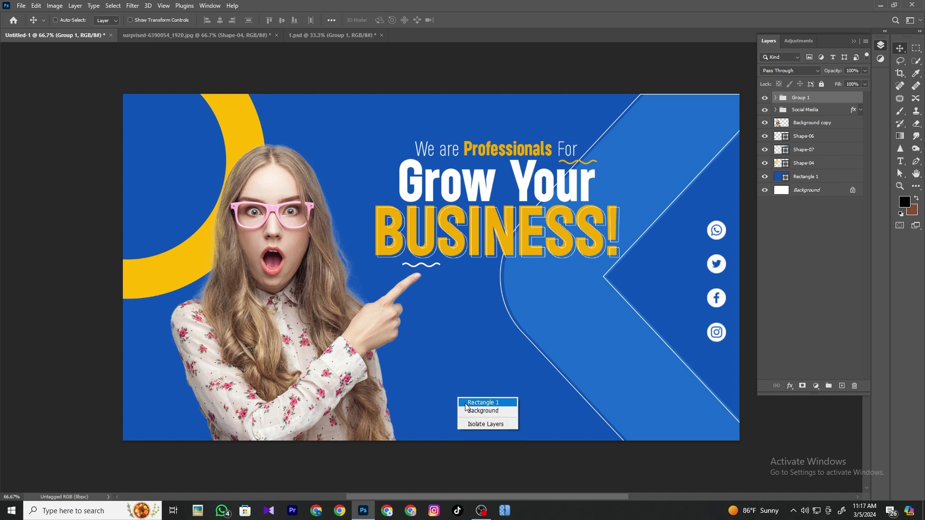
click(466, 403)
Step: Pick the Sparks layer in 1.psd and drop it onto the banner canvas
click(309, 35)
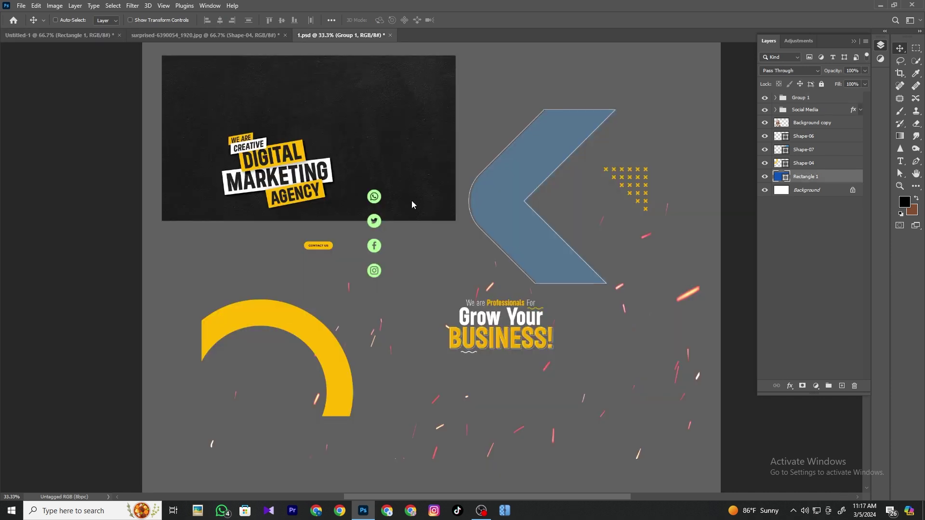
right_click(384, 332)
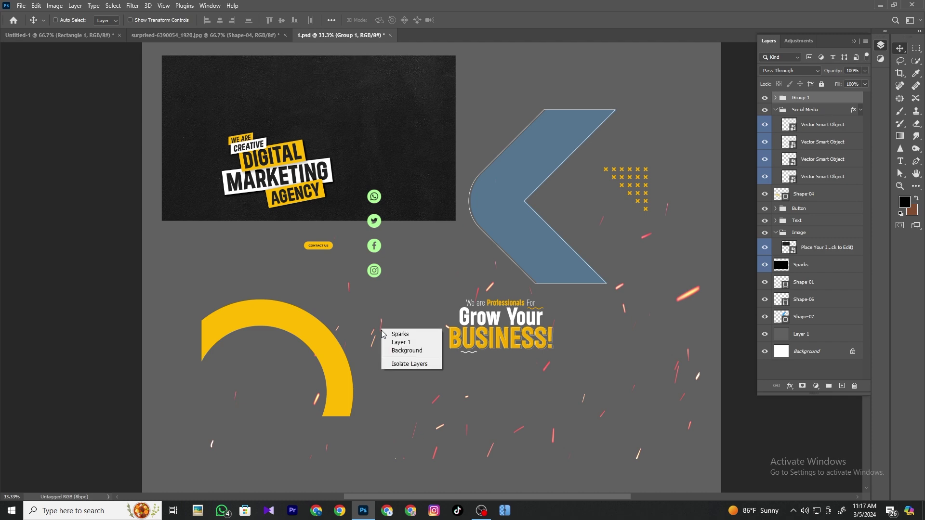
click(392, 331)
mouse_move(385, 332)
mouse_down()
mouse_move(352, 176)
mouse_move(448, 313)
mouse_up()
drag(517, 318, 448, 319)
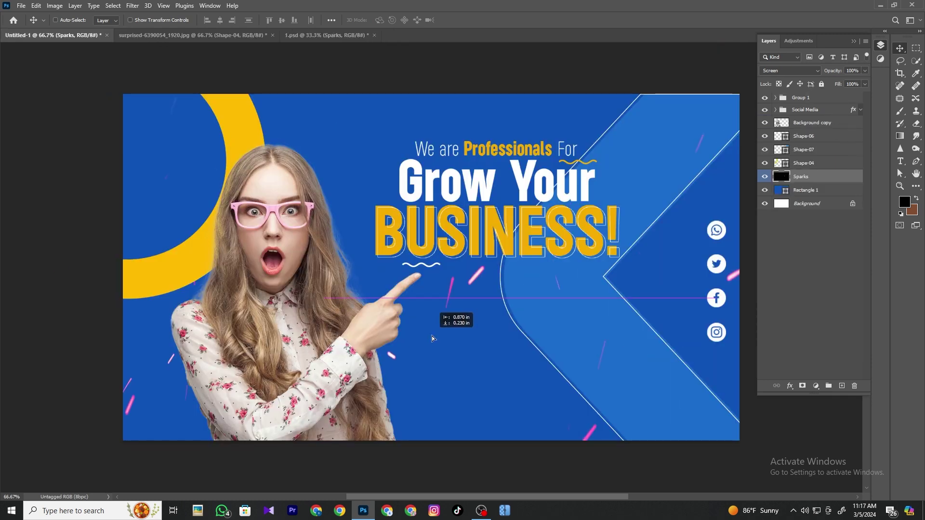
Step: Shrink the Sparks layer to suit the banner, position it across the background, and fit the view
key(ctrl+t)
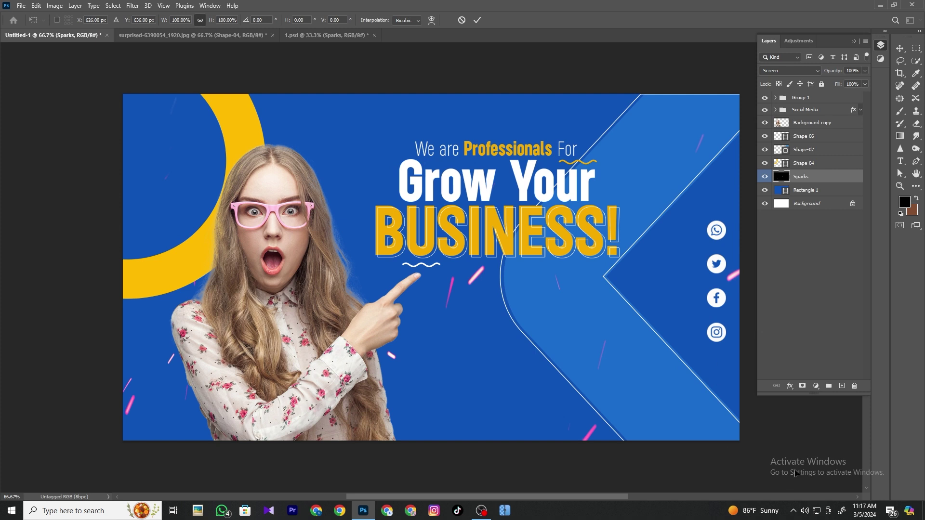
key(ctrl+minus)
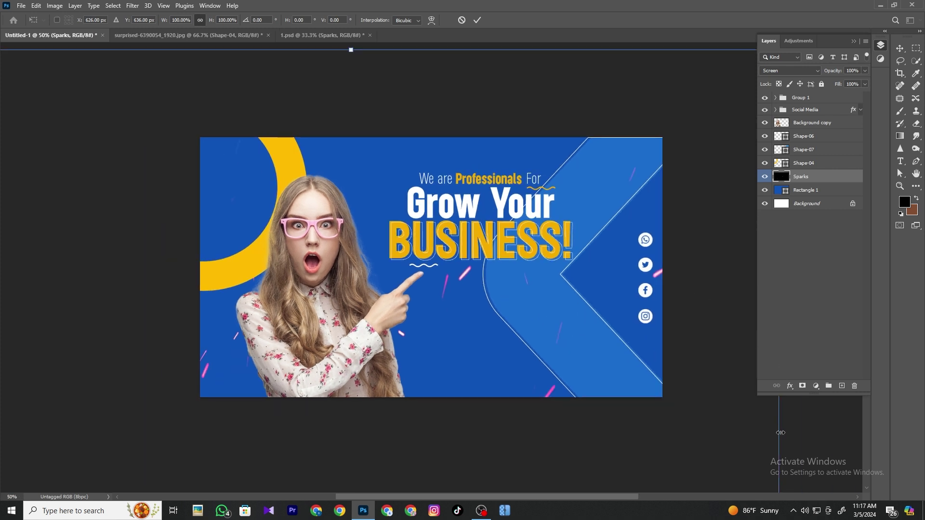
drag(780, 432, 407, 425)
mouse_move(343, 303)
mouse_down()
mouse_move(601, 311)
mouse_move(610, 294)
mouse_up()
key(Return)
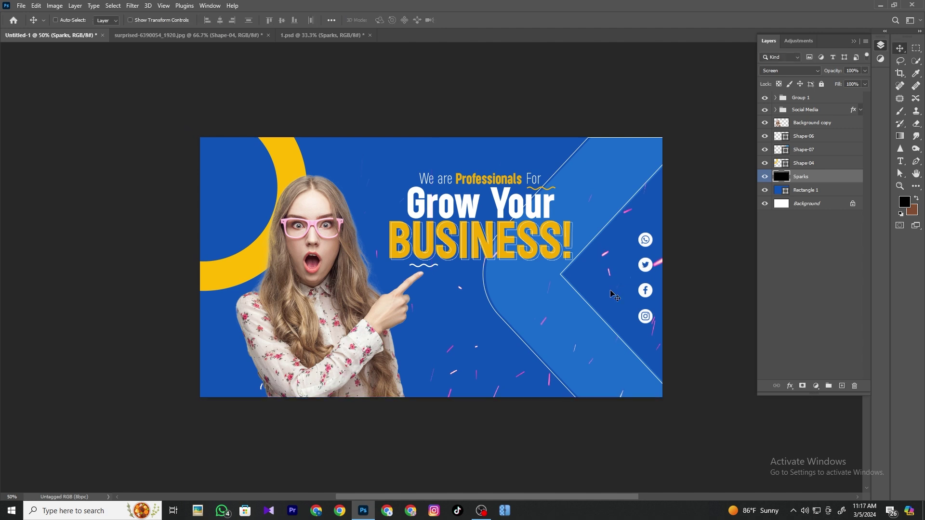
key(ctrl+0)
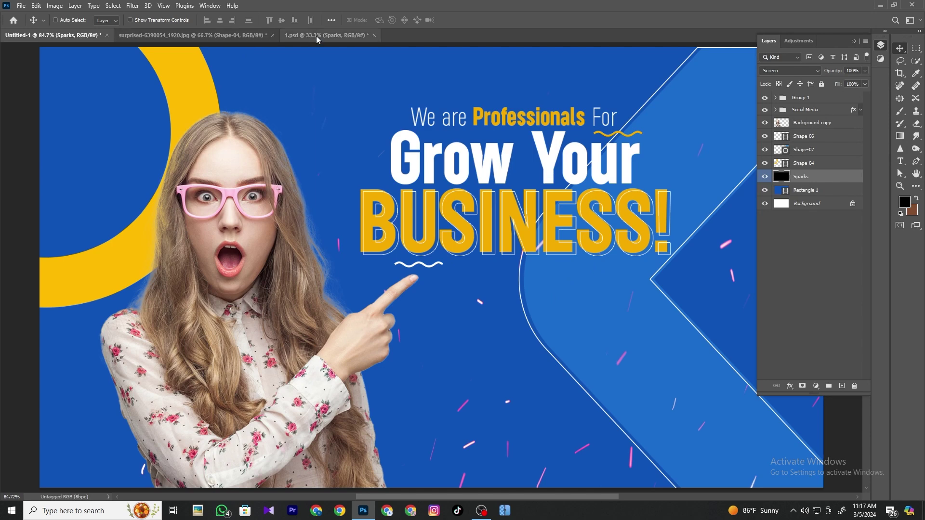
Step: Move the headline Group 1 up-left and enlarge it with Free Transform
drag(462, 164, 452, 153)
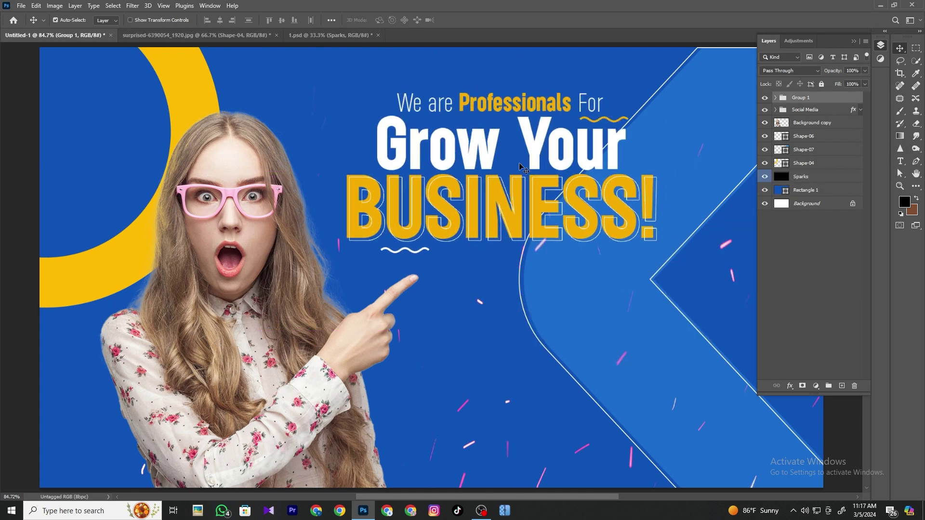
key(ctrl+t)
drag(658, 255, 686, 268)
drag(688, 95, 704, 88)
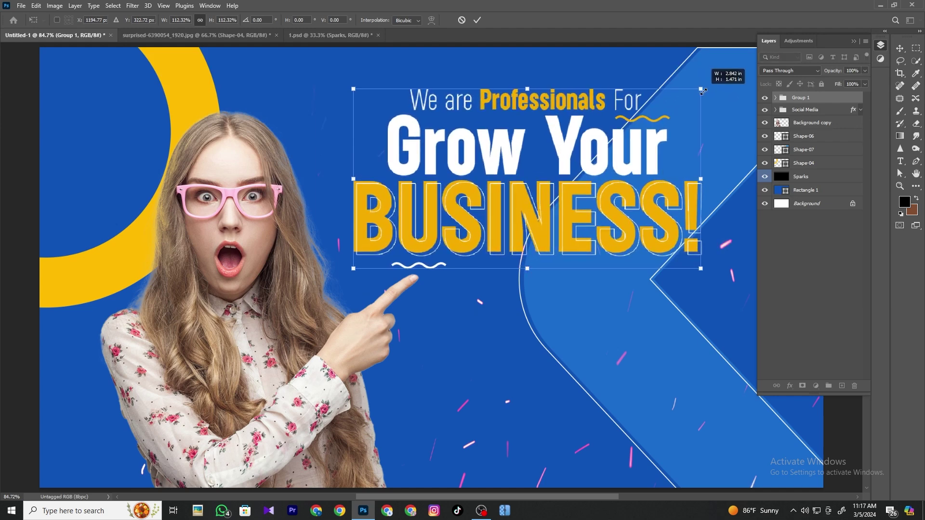
key(Return)
Step: Enlarge the woman's Background copy photo layer toward the lower left
key(ctrl+minus)
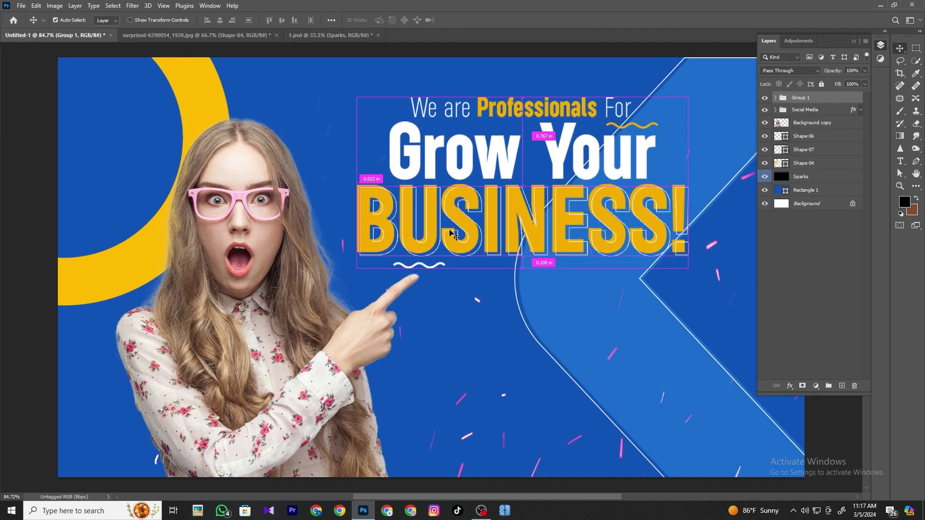
key(ctrl+minus)
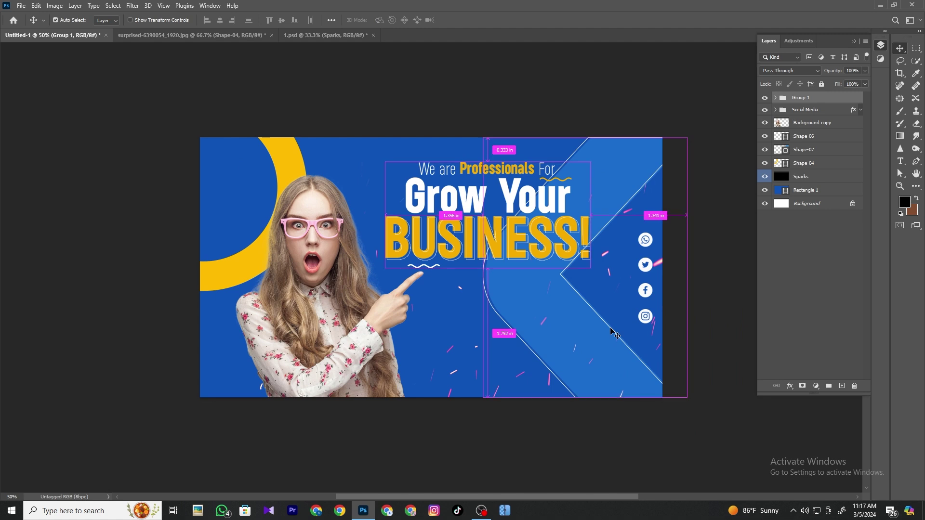
key(ctrl+minus)
right_click(365, 251)
click(390, 250)
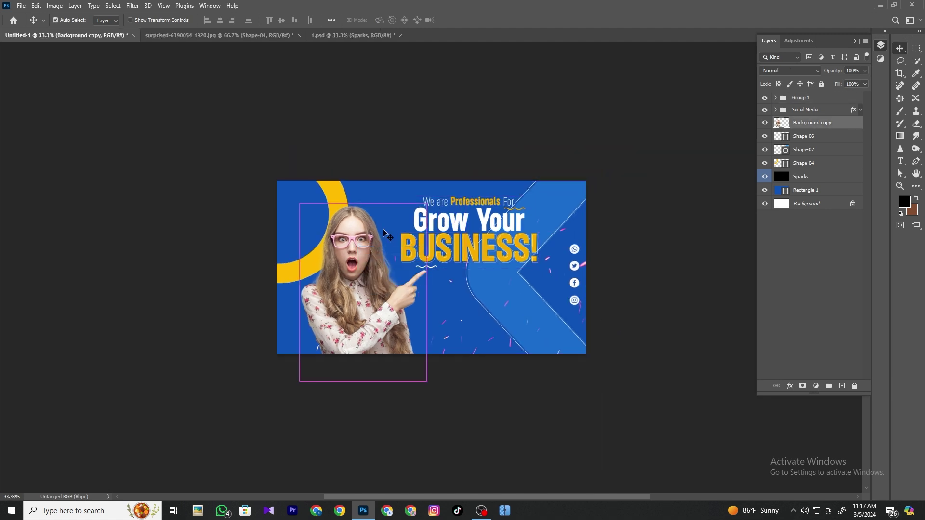
key(ctrl+t)
drag(425, 202, 439, 187)
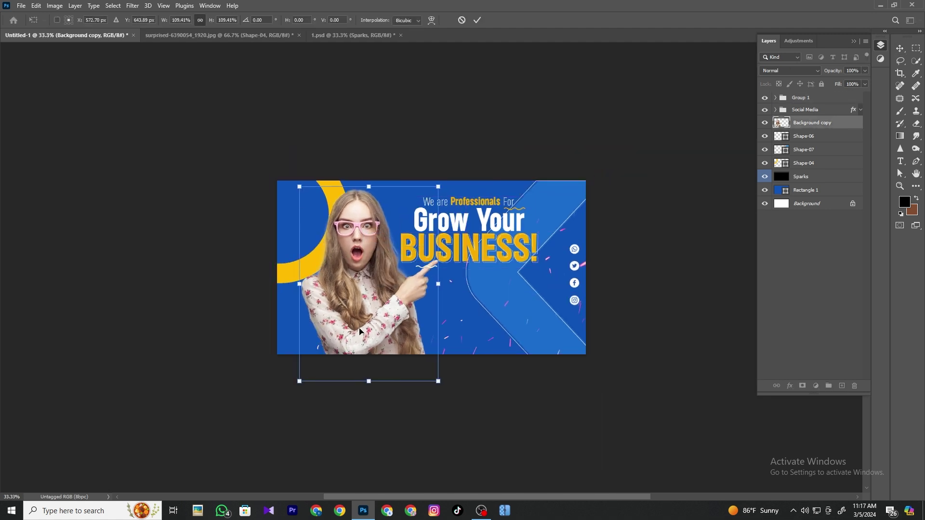
drag(299, 382, 283, 400)
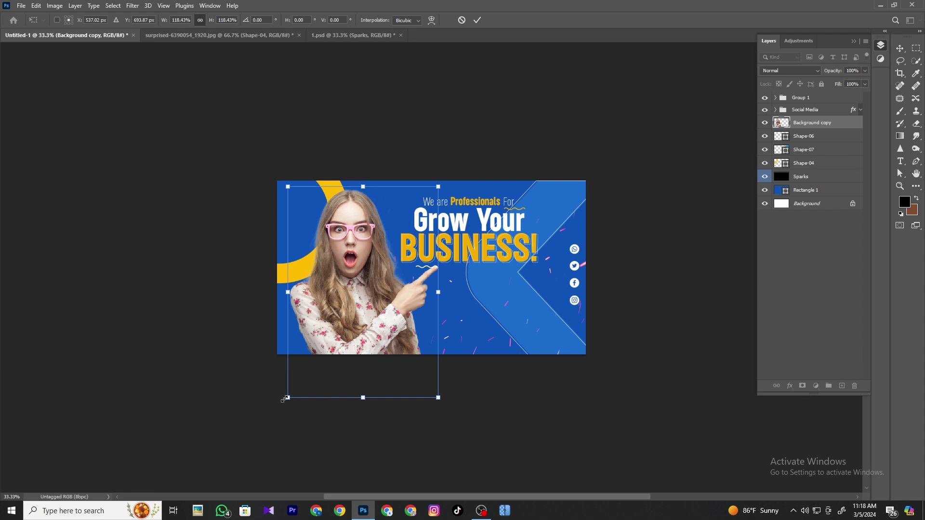
key(Return)
Step: Move the headline Group 1 to the right, above her pointing finger
right_click(506, 249)
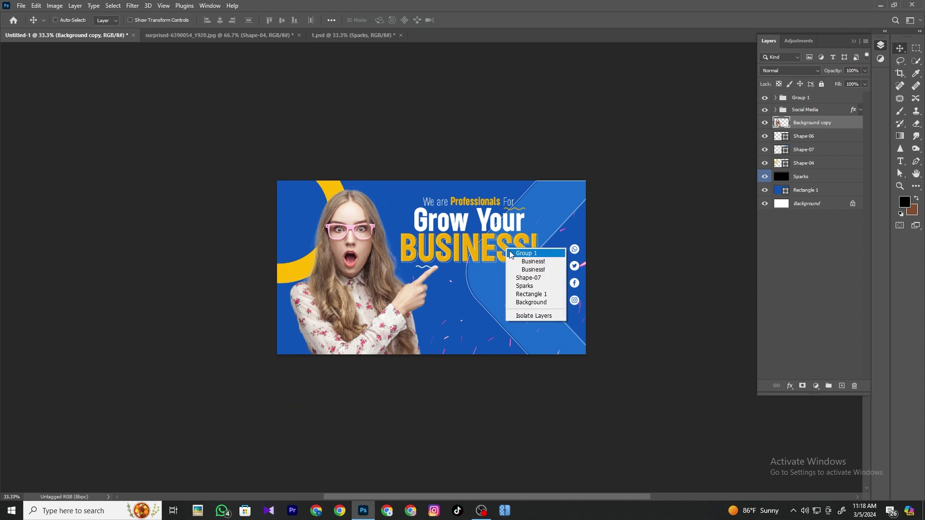
click(522, 257)
drag(509, 253, 528, 248)
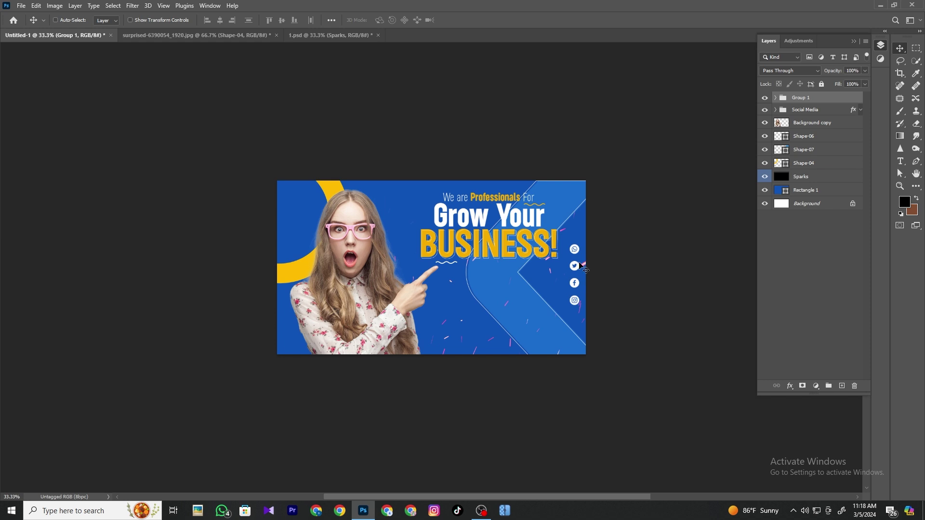
Step: In 1.psd, select the Button group holding the Contact Us button
click(308, 34)
right_click(314, 198)
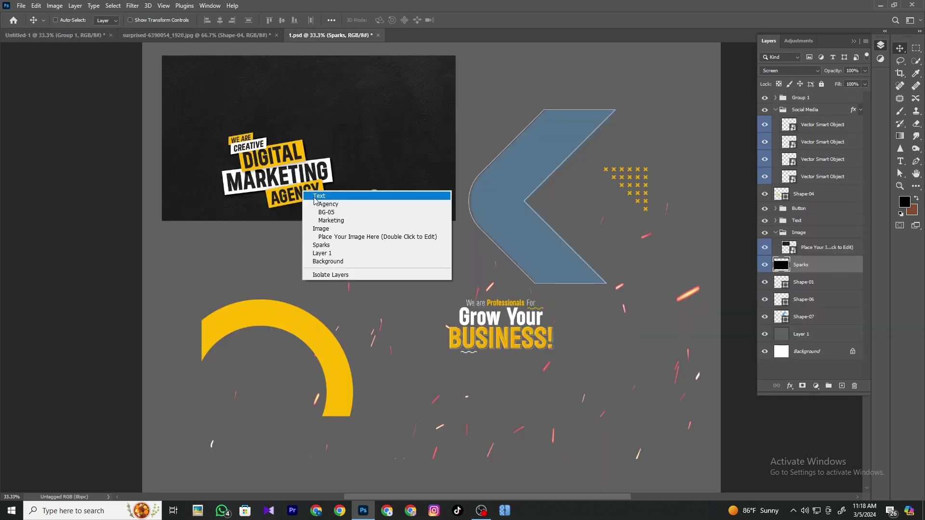
click(321, 196)
right_click(324, 248)
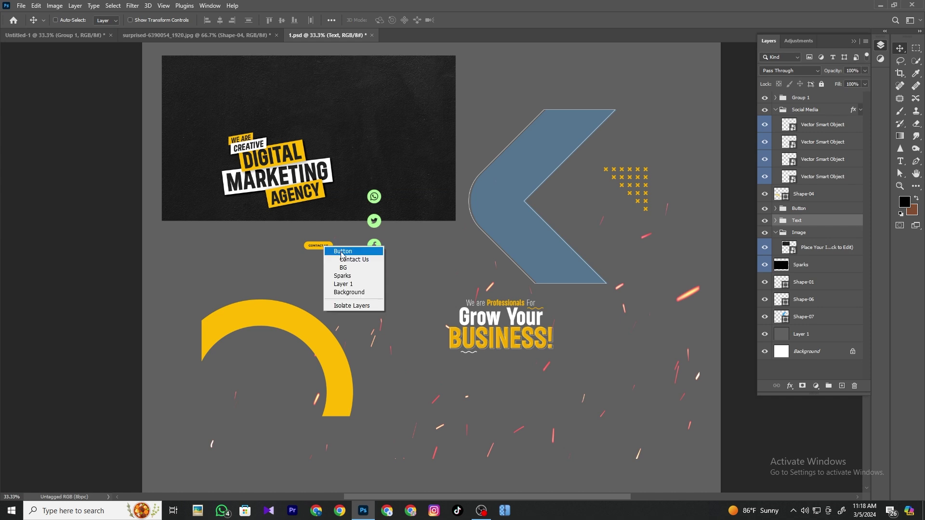
click(343, 259)
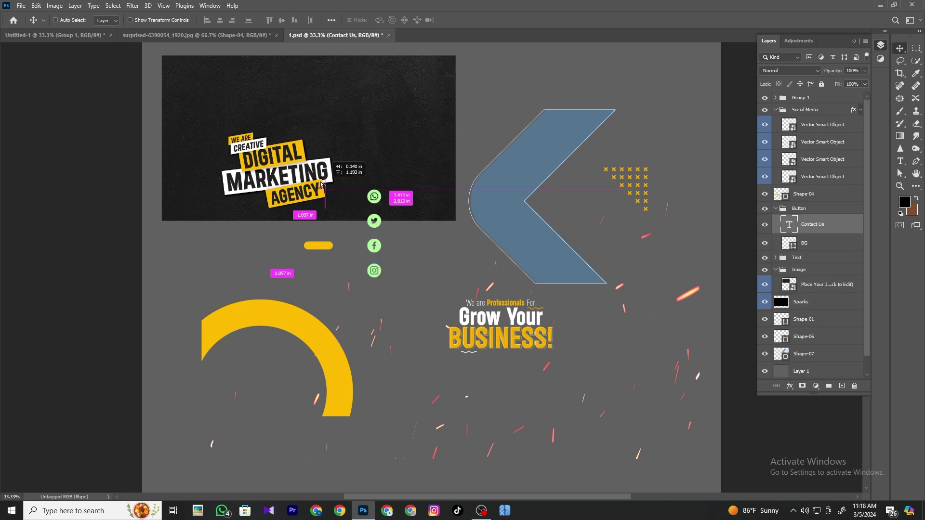
right_click(322, 247)
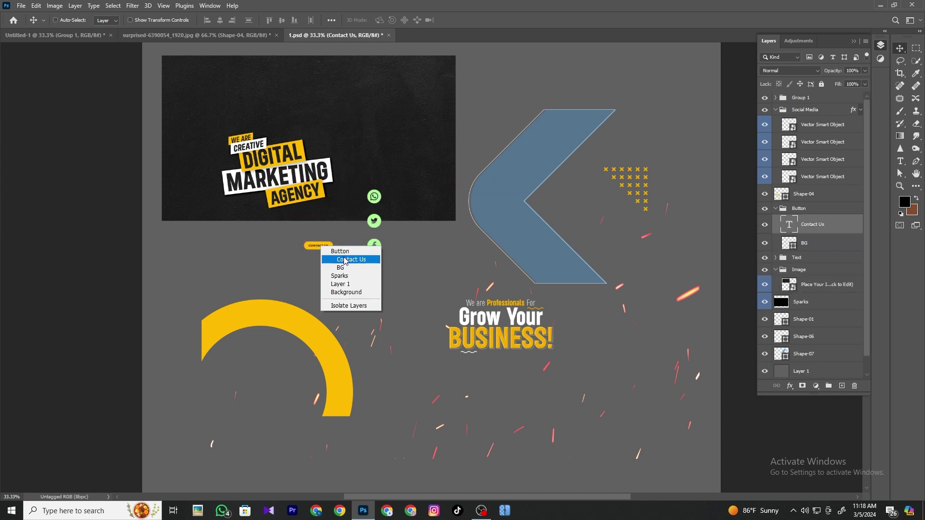
click(343, 259)
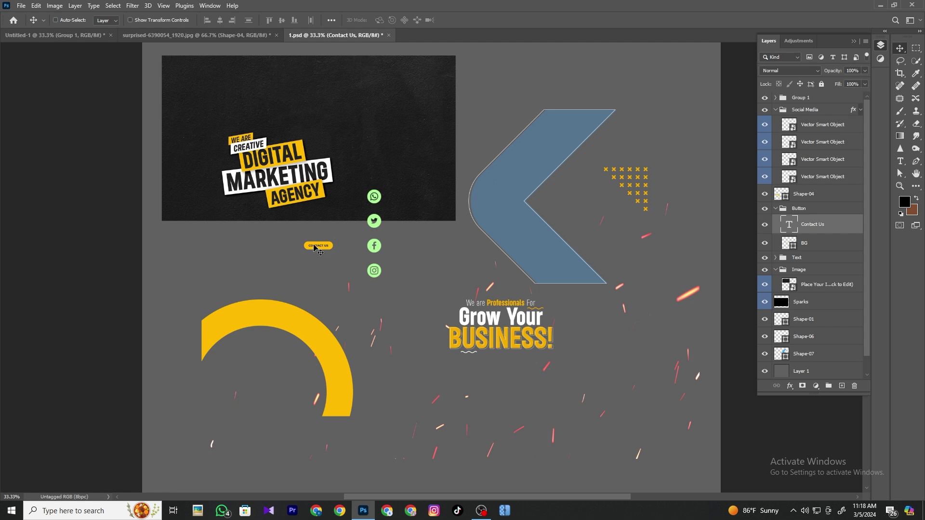
right_click(312, 246)
click(322, 250)
Step: Drag the Contact Us button into the banner's lower-right corner and commit its size
mouse_move(313, 239)
mouse_down()
mouse_move(327, 191)
mouse_move(524, 337)
mouse_move(531, 331)
mouse_move(568, 346)
mouse_up()
key(ctrl+t)
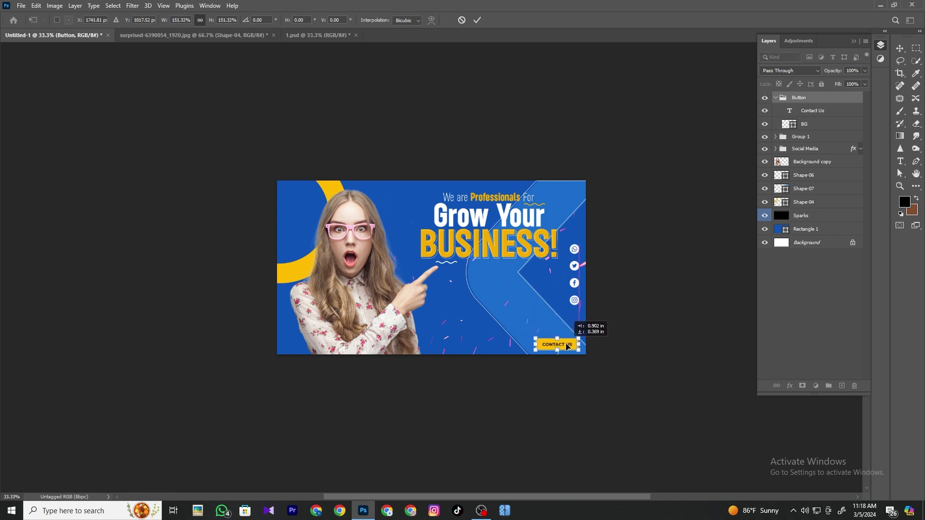
key(Return)
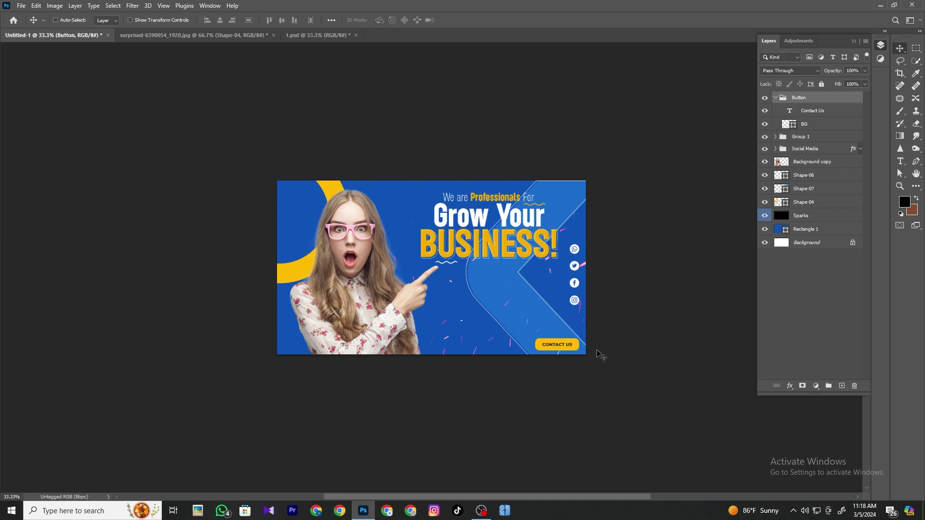
Step: Close the woman photo and drag the yellow cross pattern into the banner's top-right corner
click(299, 35)
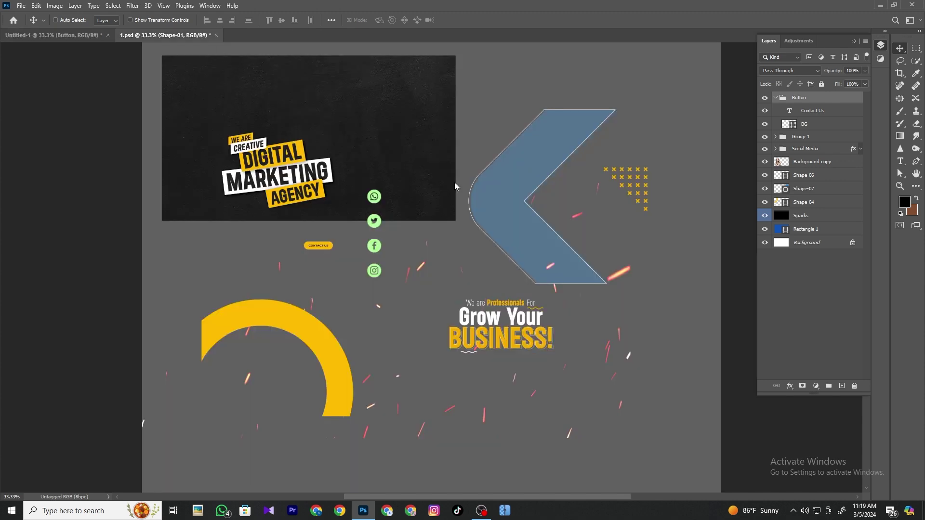
drag(293, 178, 311, 156)
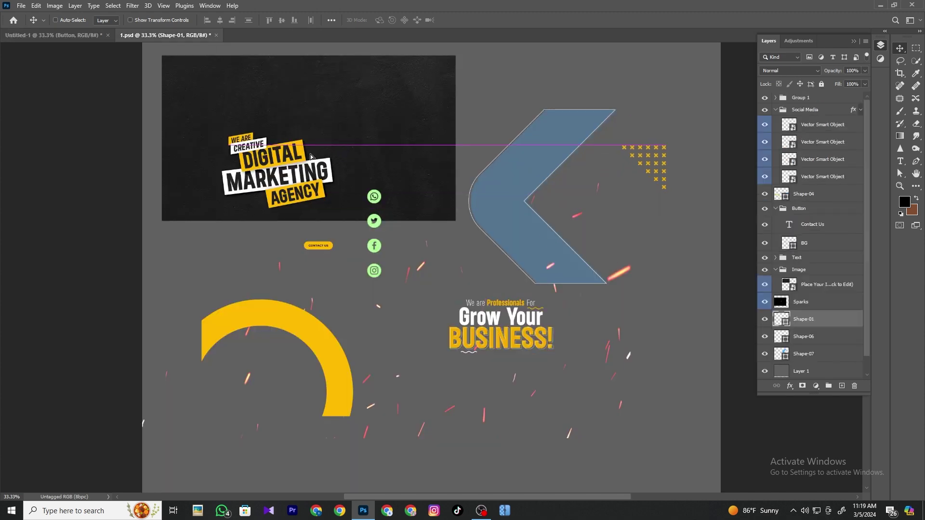
right_click(278, 157)
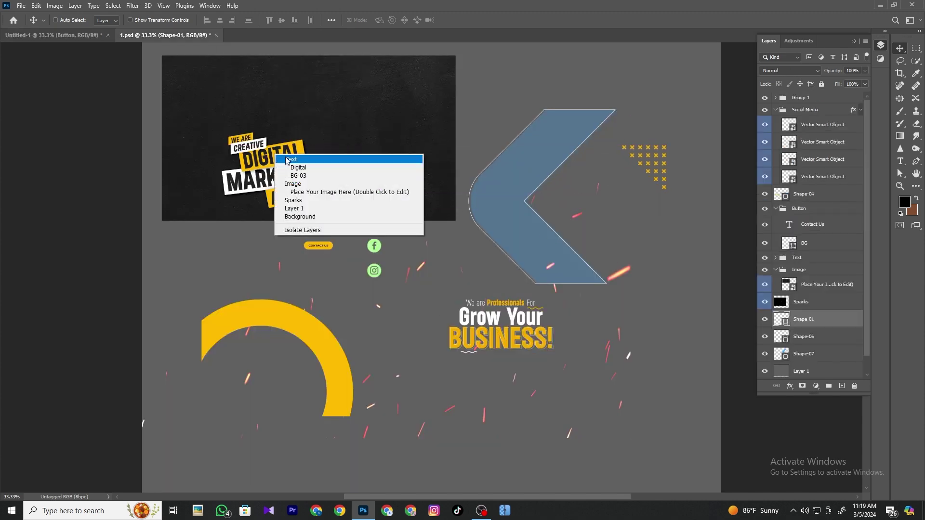
mouse_move(578, 146)
mouse_down()
mouse_move(78, 42)
mouse_move(99, 50)
mouse_up()
drag(607, 219, 566, 196)
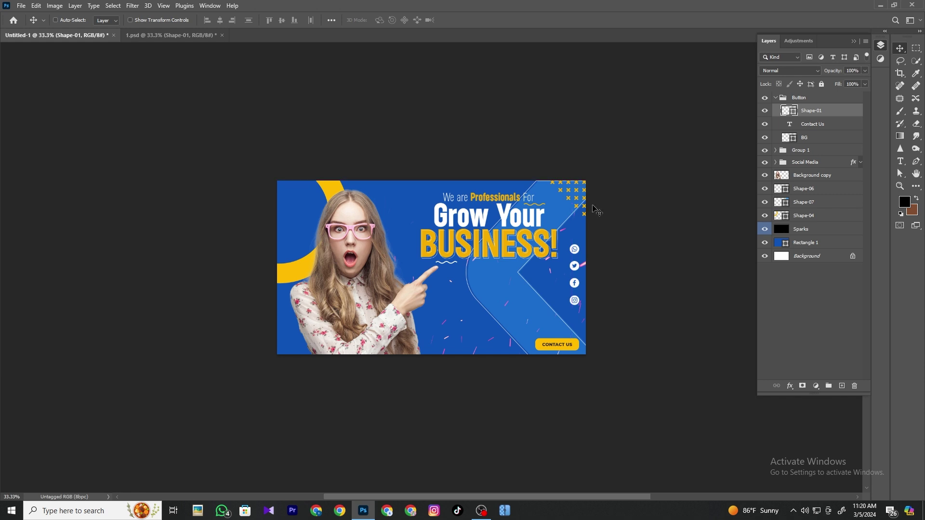
Step: Scale the headline Group 1 down to about 90% from its top-left handle
right_click(508, 213)
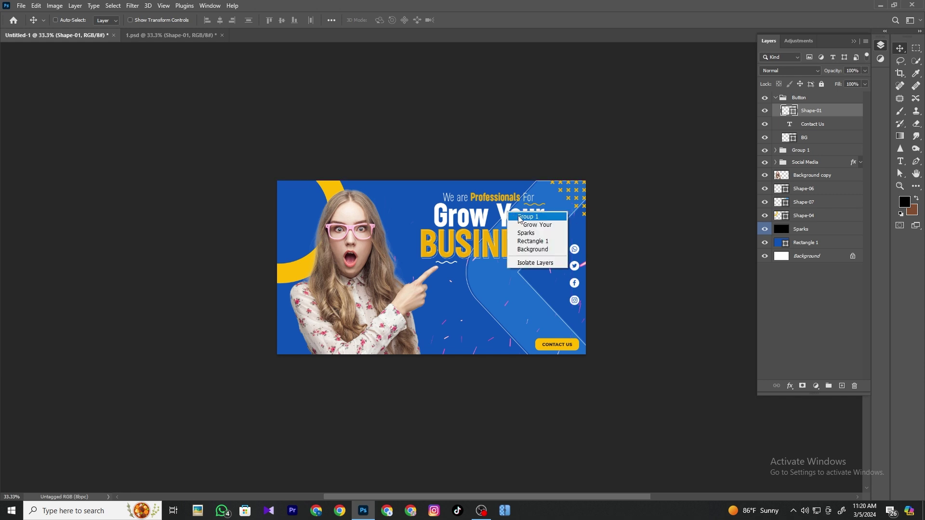
click(525, 220)
click(569, 226)
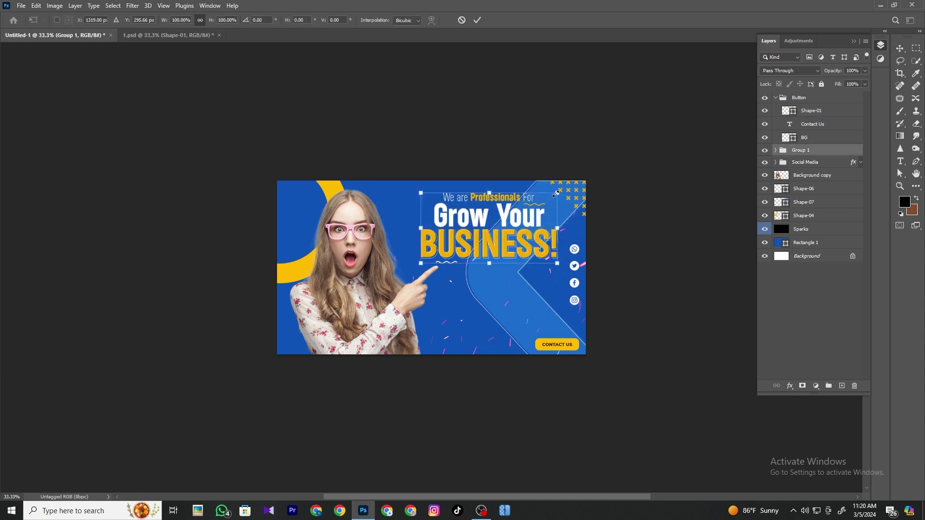
drag(557, 192, 537, 203)
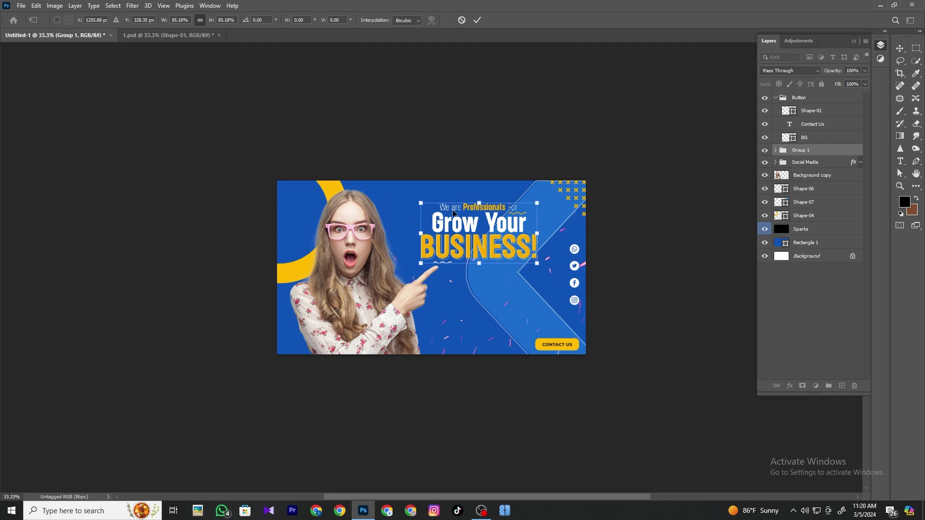
drag(419, 201, 410, 193)
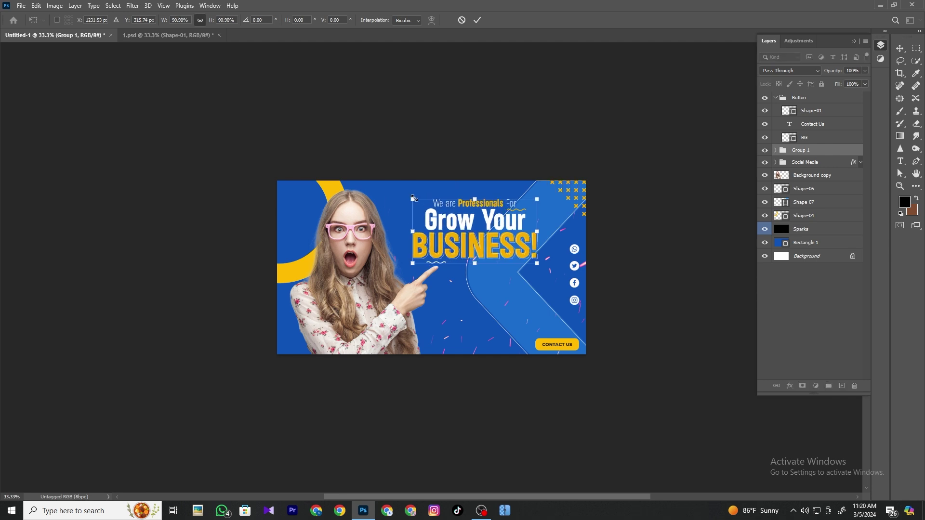
key(Return)
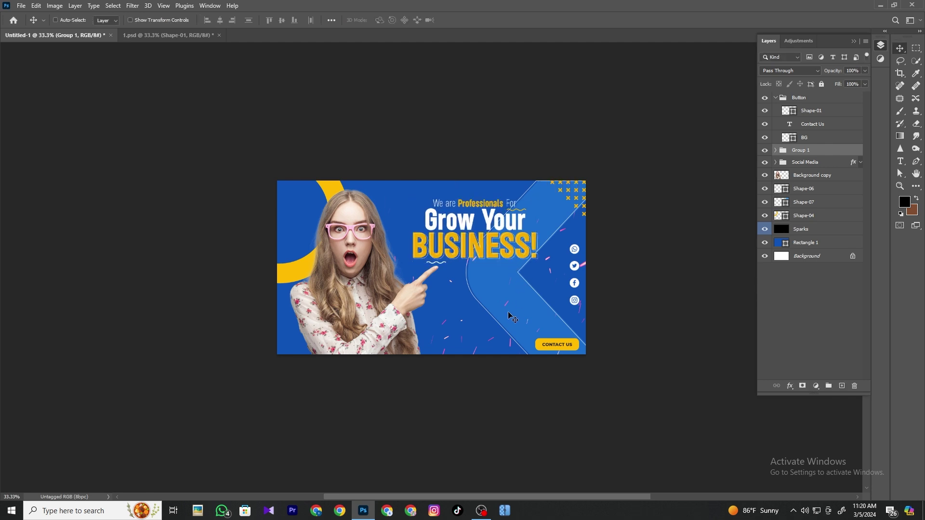
Step: Collapse the Button group in the Layers panel and return to 1.psd
click(824, 98)
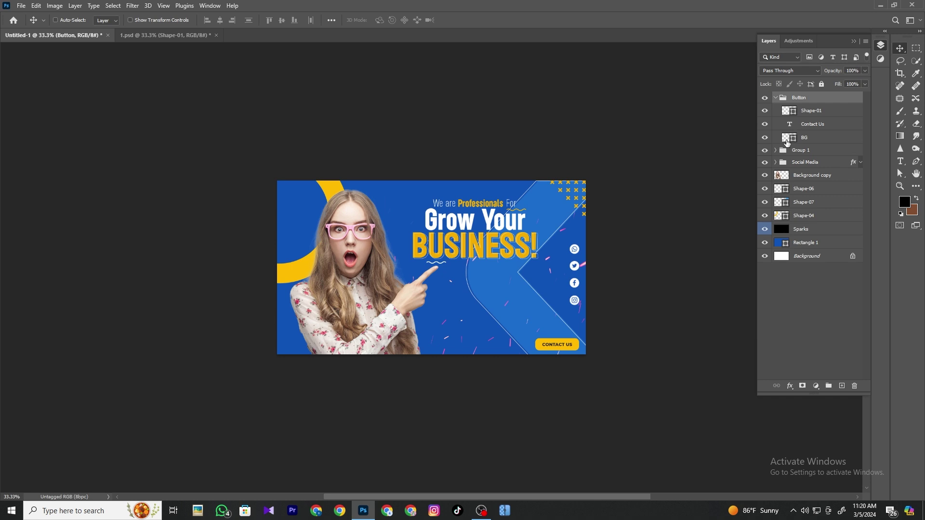
click(776, 98)
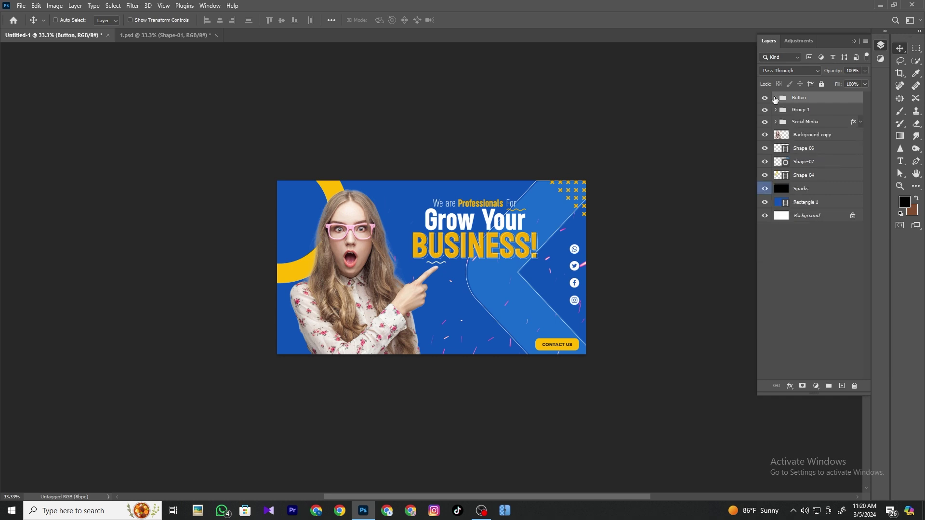
click(170, 35)
Step: Drag the Text group with the agency logo from 1.psd into the banner
right_click(310, 194)
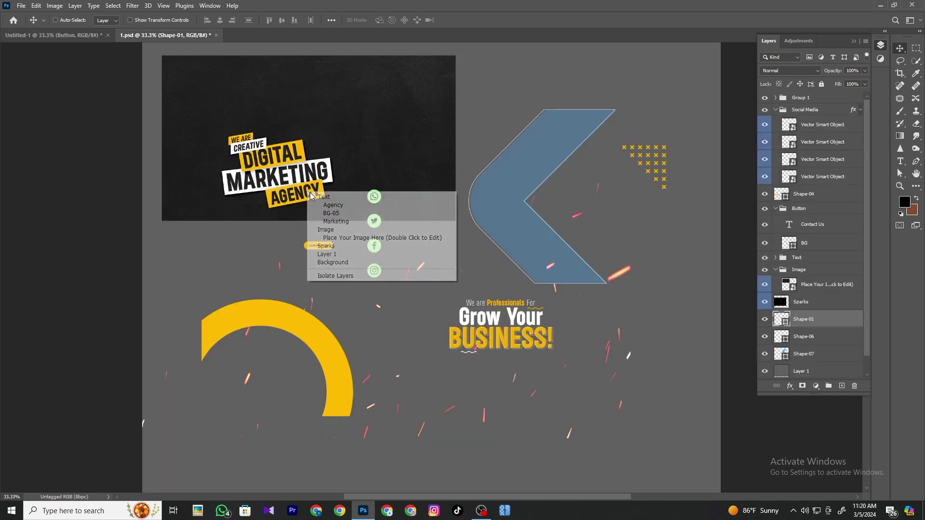
click(318, 197)
mouse_move(317, 197)
mouse_down()
mouse_move(94, 16)
mouse_move(458, 302)
mouse_up()
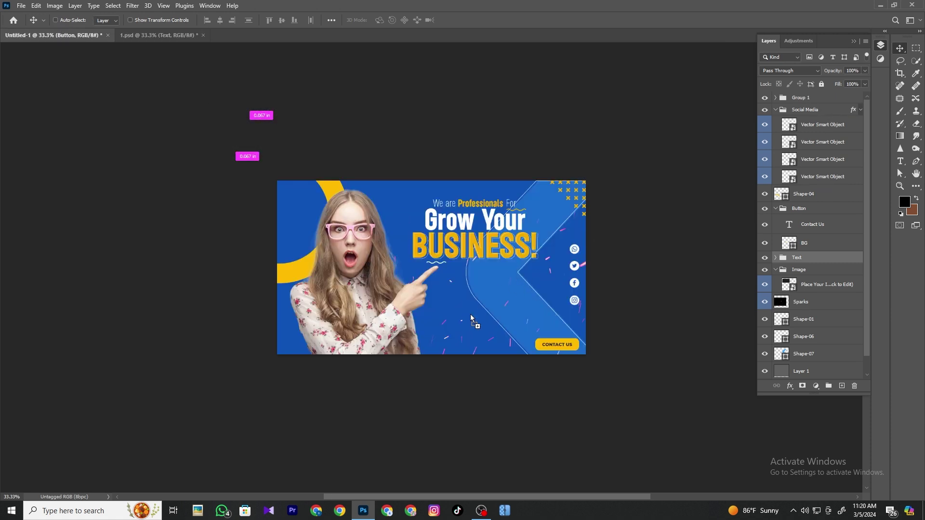
mouse_move(474, 325)
mouse_down()
mouse_move(470, 314)
mouse_move(494, 303)
mouse_up()
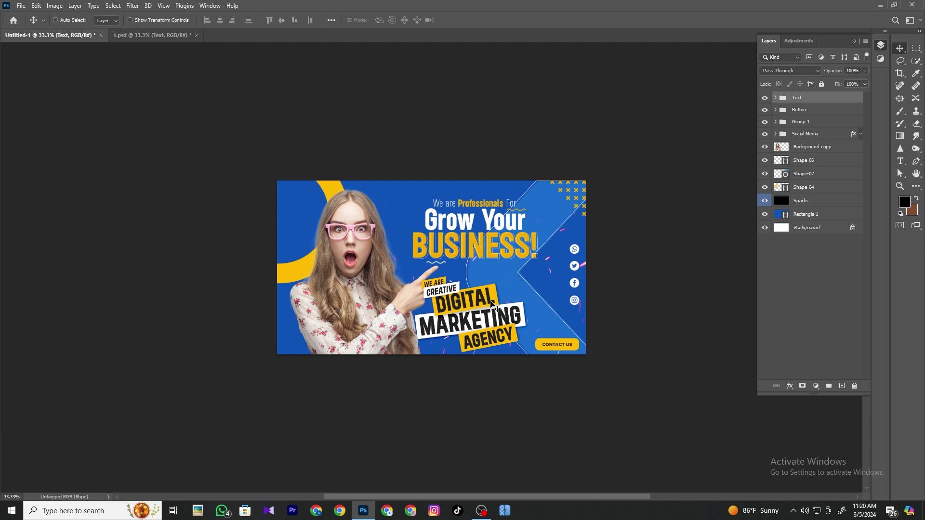
Step: Scale the logo to about 54%, place it below the headline, and zoom to 50%
click(552, 229)
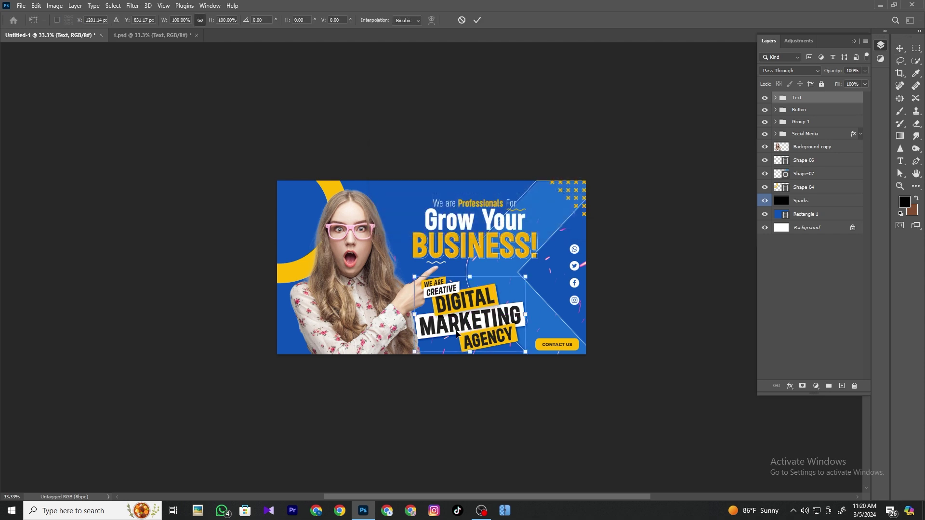
drag(417, 314, 446, 314)
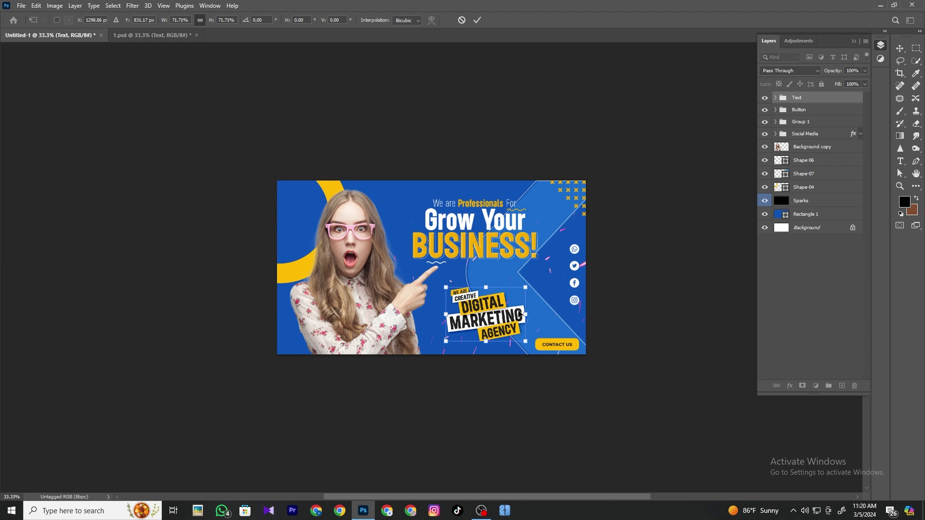
drag(519, 313, 498, 312)
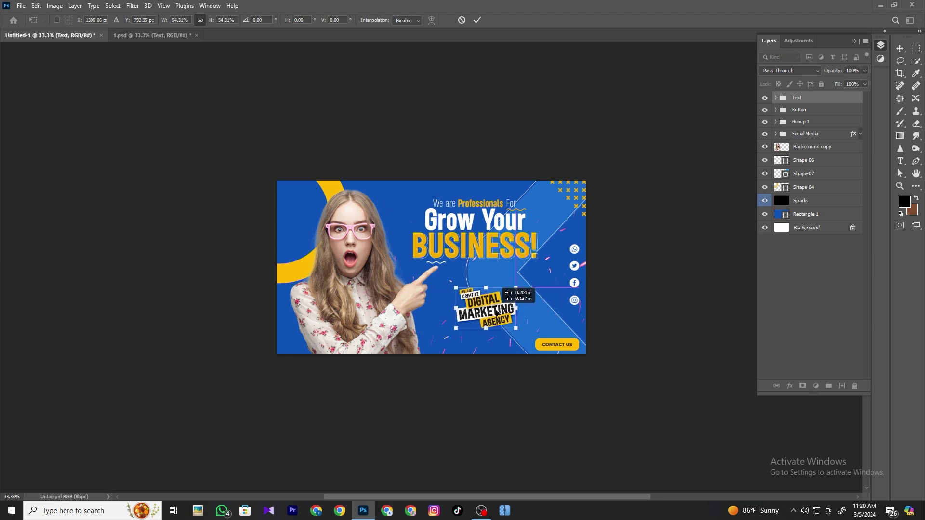
key(Return)
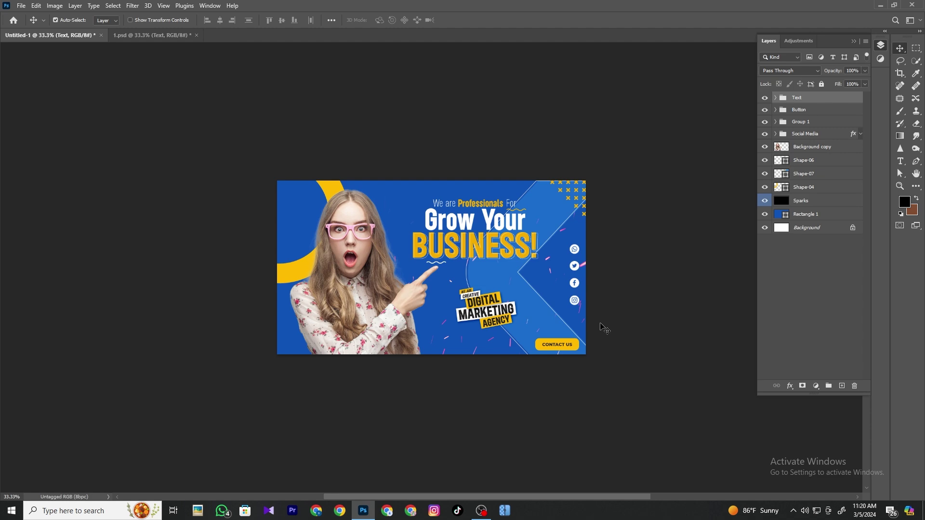
key(ctrl+0)
key(ctrl+minus)
key(ctrl+minus)
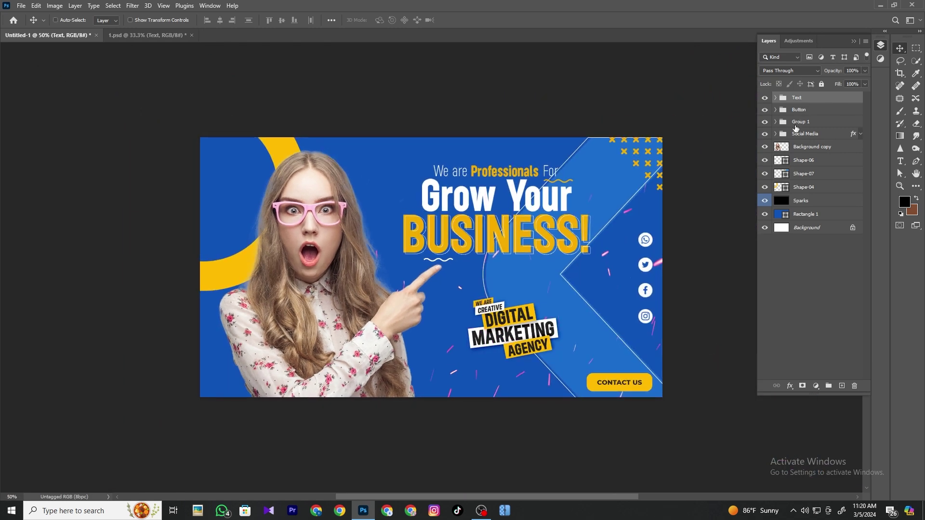
Step: Select the Sparks layer, then add a new layer and a Gradient fill layer above it
right_click(537, 390)
click(537, 391)
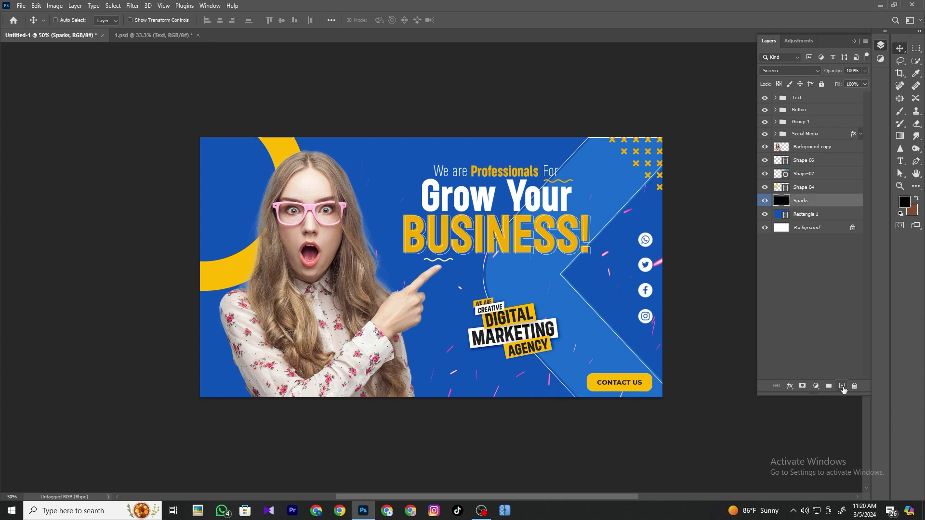
click(842, 386)
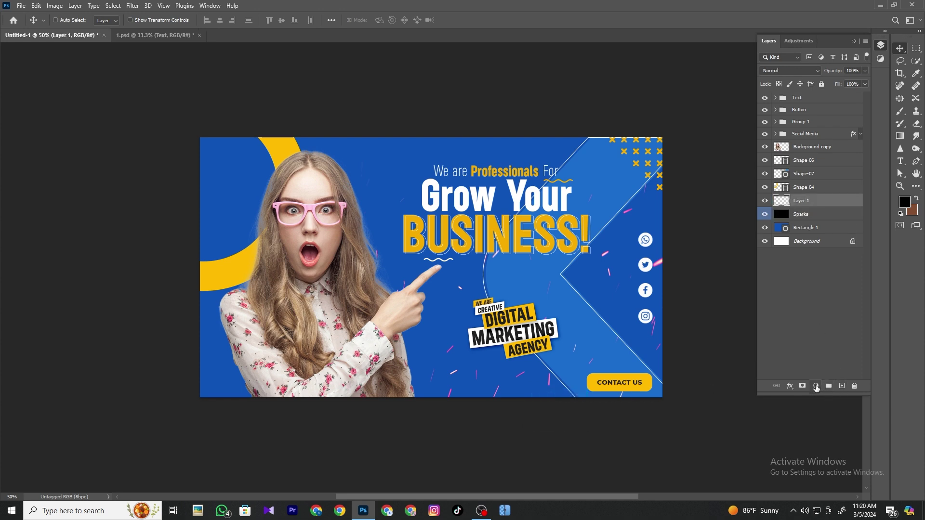
click(815, 386)
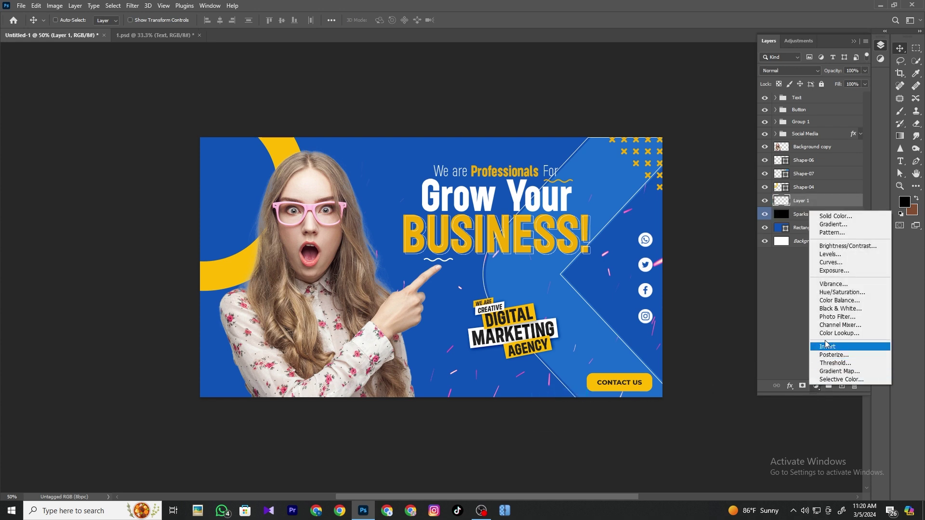
click(830, 224)
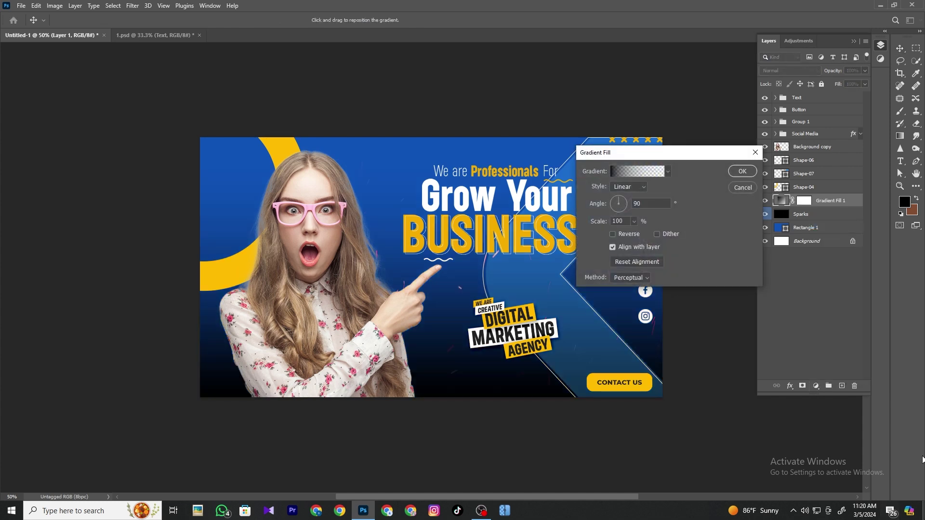
Step: Adjust the gradient's colour and opacity stops in the Gradient Editor and apply the fill
click(624, 173)
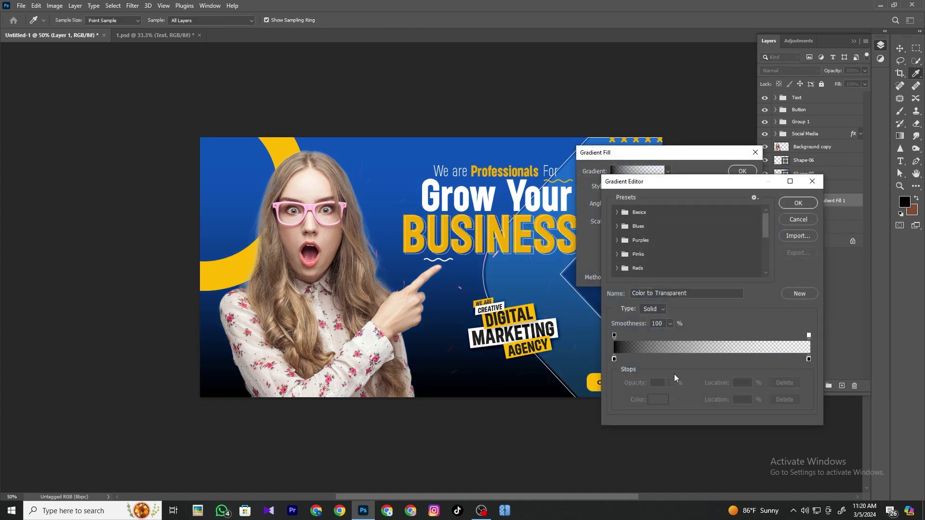
mouse_move(614, 360)
mouse_down()
mouse_move(622, 359)
mouse_move(589, 353)
mouse_up()
click(614, 336)
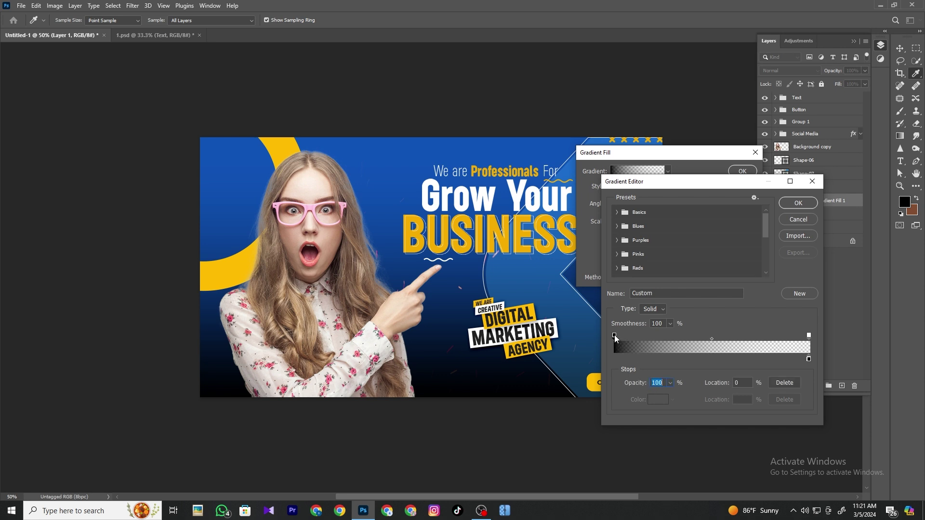
click(798, 203)
click(742, 171)
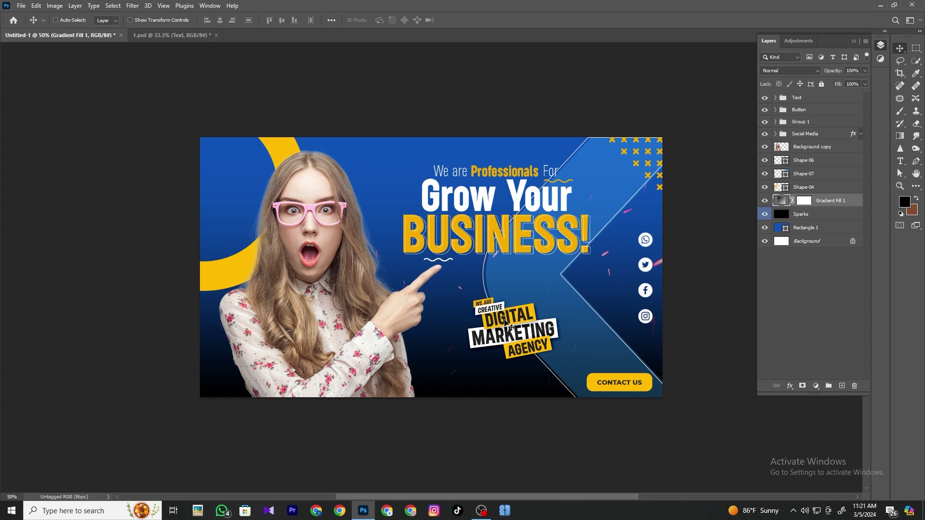
Step: Add a Hue/Saturation layer with Hue -8, Saturation -27 and Lightness -20 to mute the blue background
right_click(363, 270)
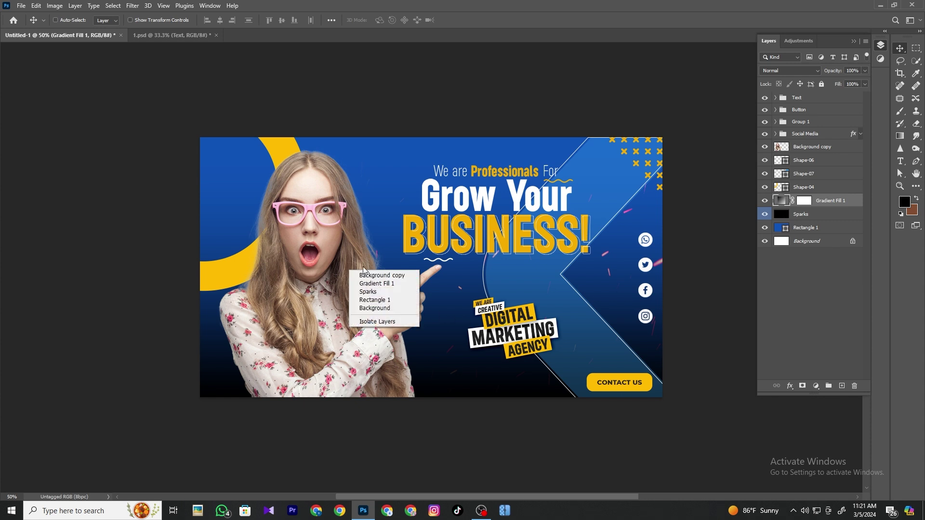
key(Escape)
click(819, 387)
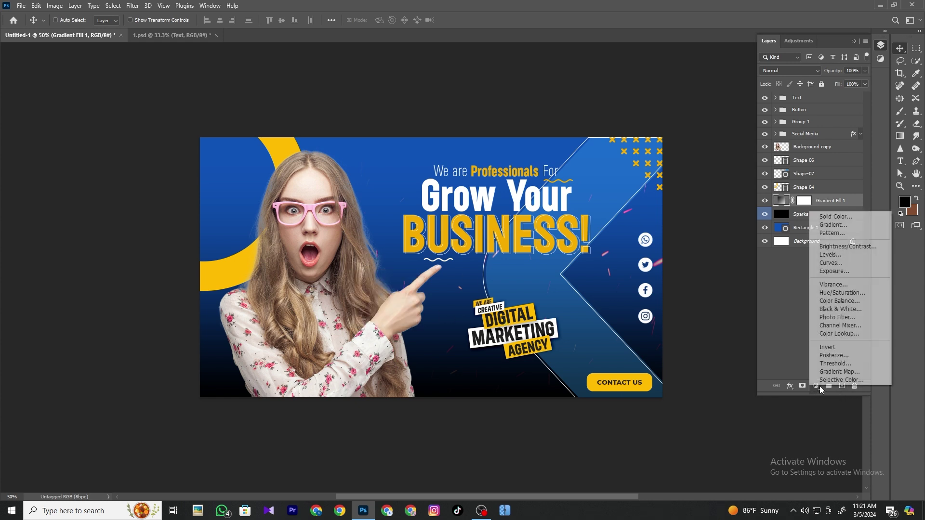
click(831, 292)
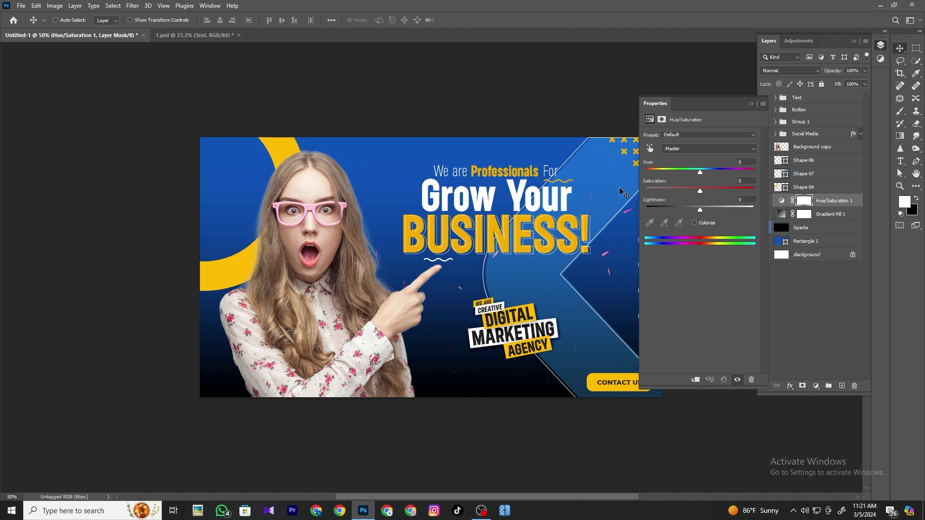
drag(699, 191, 674, 190)
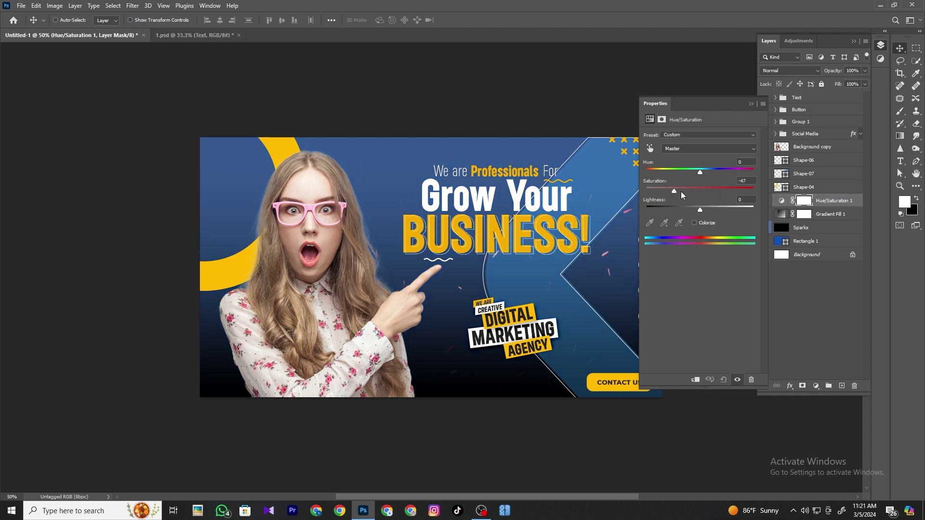
mouse_move(681, 192)
mouse_down()
mouse_move(696, 193)
mouse_move(673, 193)
mouse_move(696, 172)
mouse_up()
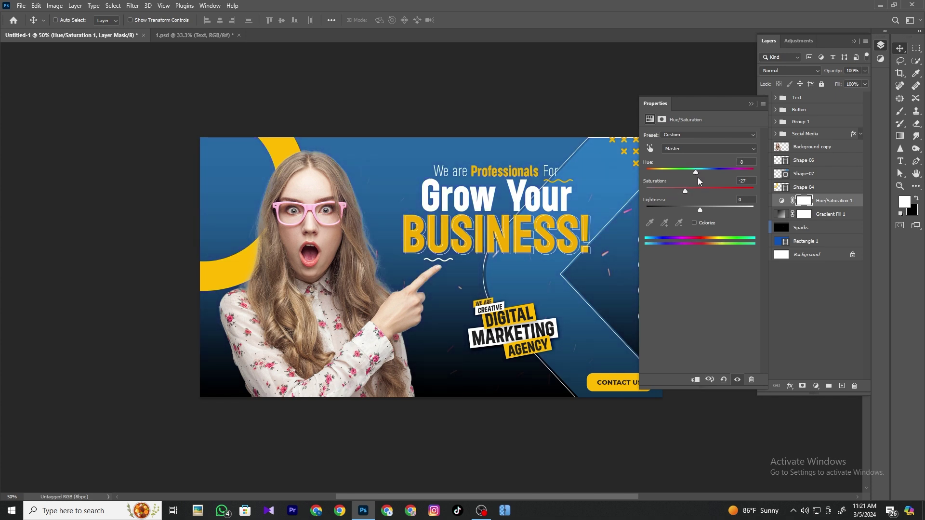
drag(700, 210, 693, 211)
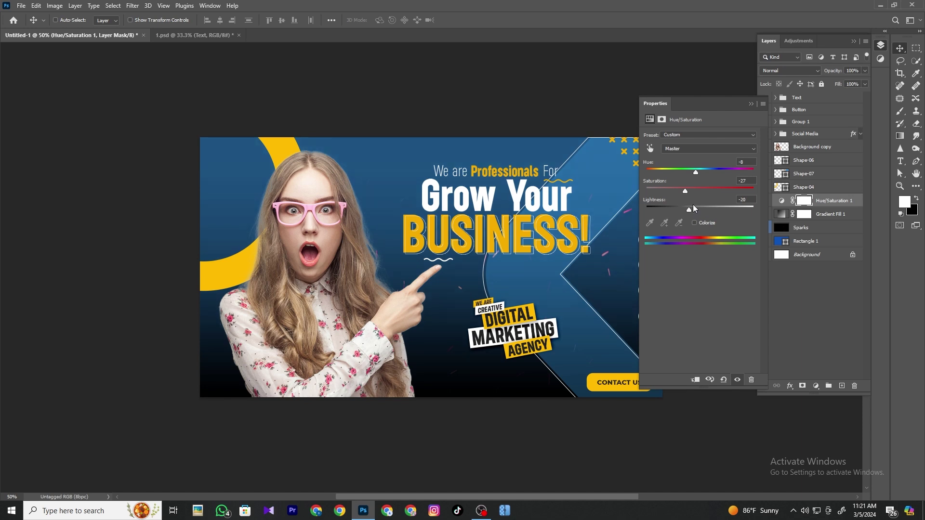
click(750, 105)
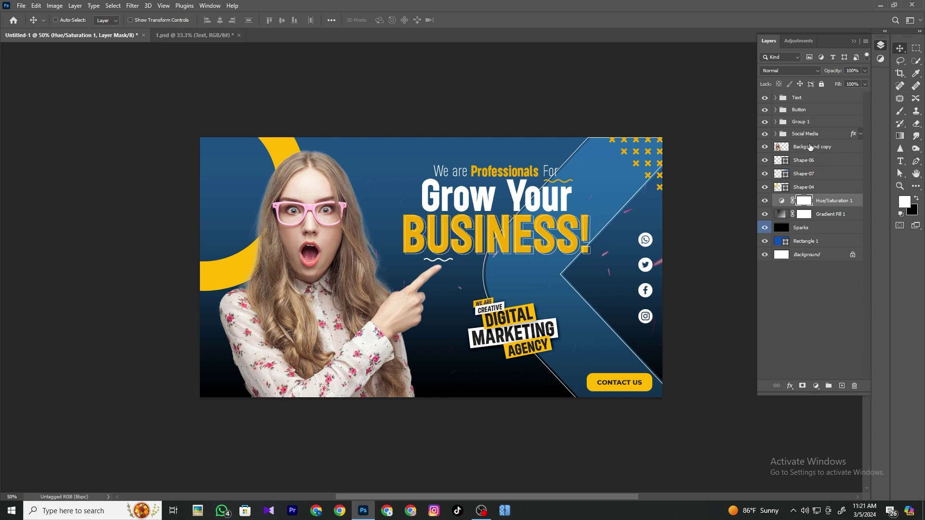
click(809, 147)
Step: Add a Selective Color layer lowering Cyan in Yellows, and Cyan, Magenta and Black in Reds
click(816, 386)
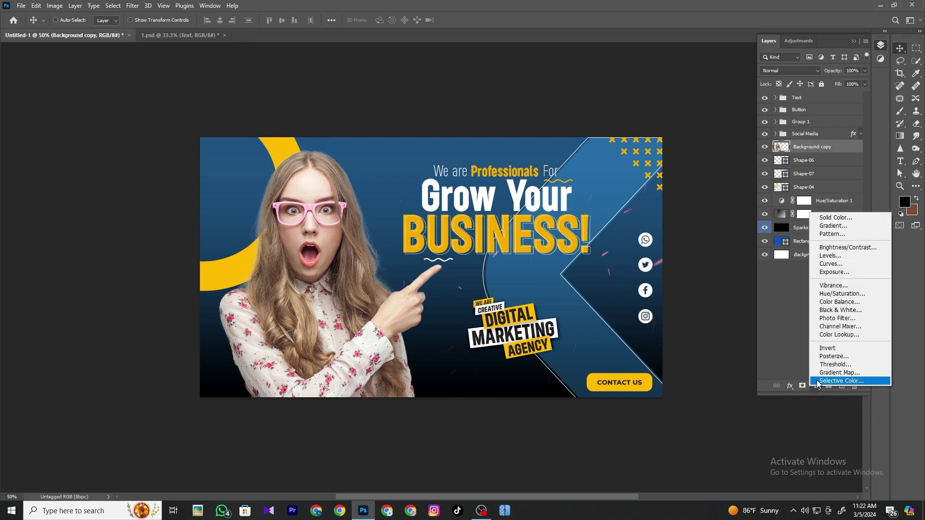
click(829, 388)
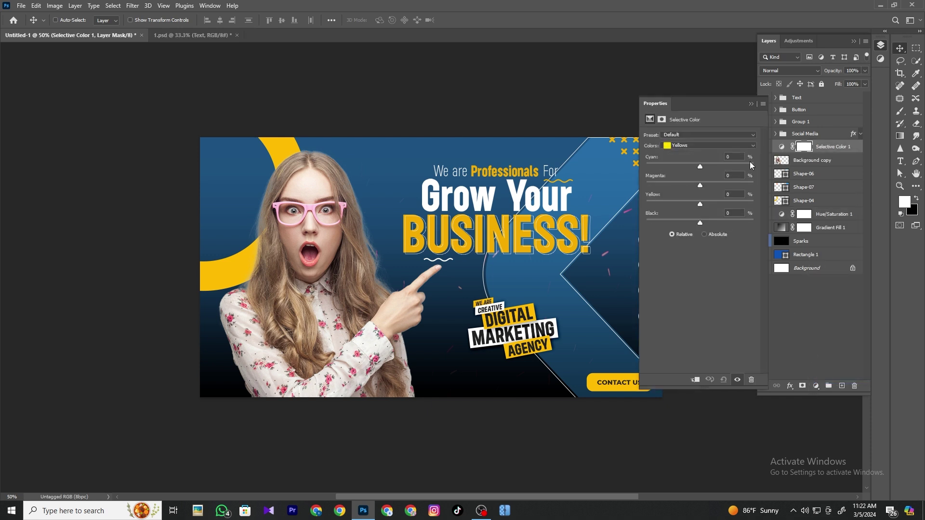
drag(700, 169, 689, 169)
click(708, 145)
click(684, 152)
drag(677, 166, 695, 185)
mouse_move(699, 219)
mouse_down()
mouse_move(689, 221)
mouse_move(706, 220)
mouse_up()
Step: Clip the Selective Color adjustment to the woman's Background copy photo layer
click(752, 107)
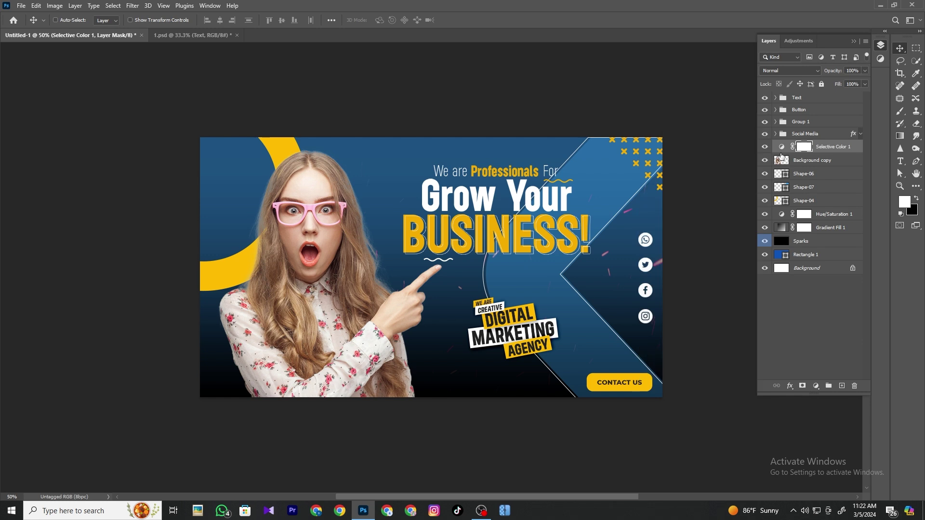
drag(782, 154, 782, 151)
alt+click(782, 153)
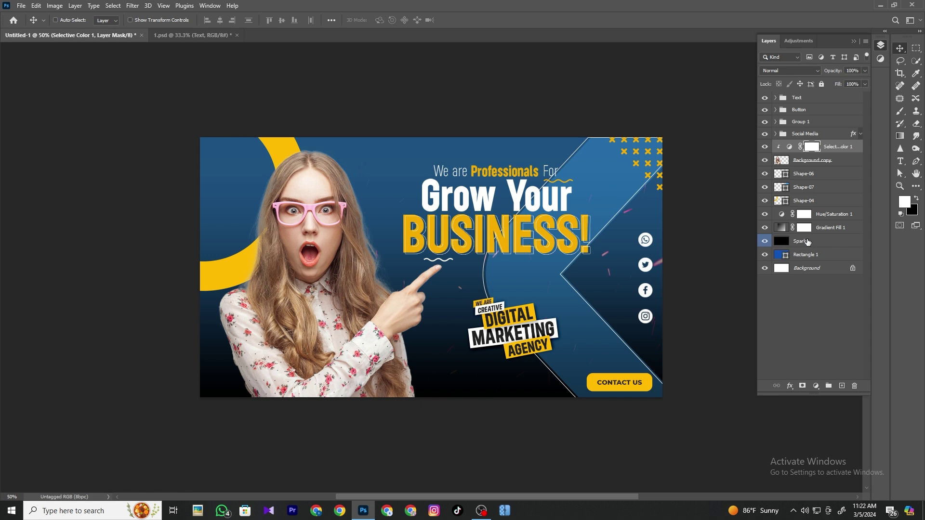
click(807, 188)
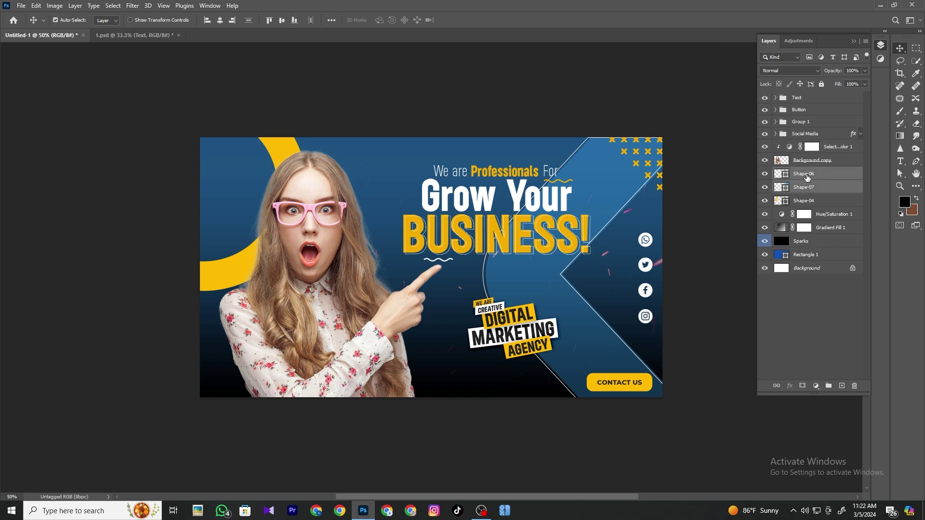
Step: Select the Group 1 headline and nudge it slightly right and up
key(ctrl+t)
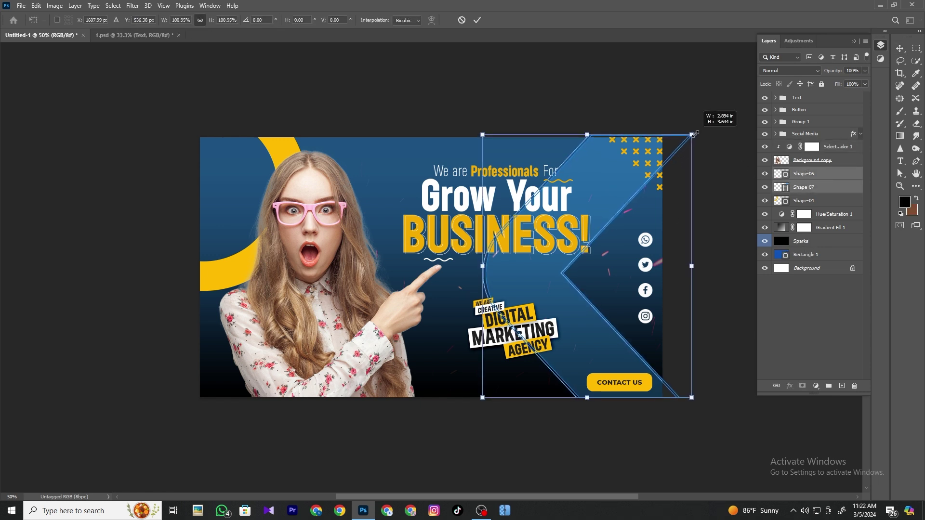
key(Return)
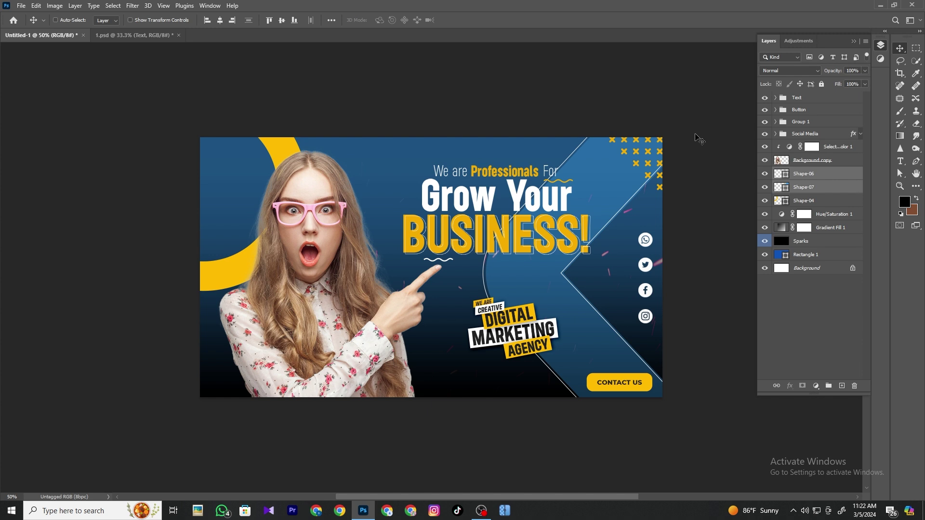
right_click(547, 206)
click(555, 211)
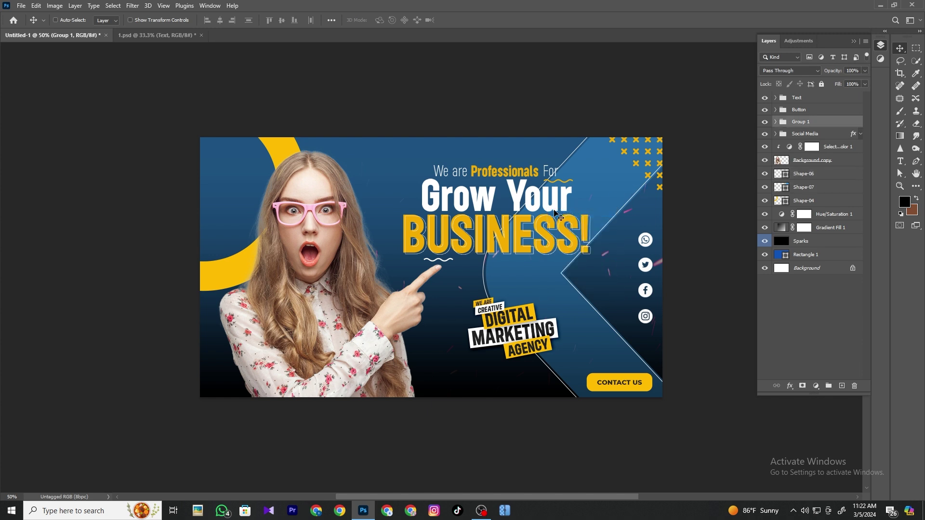
drag(554, 212, 560, 211)
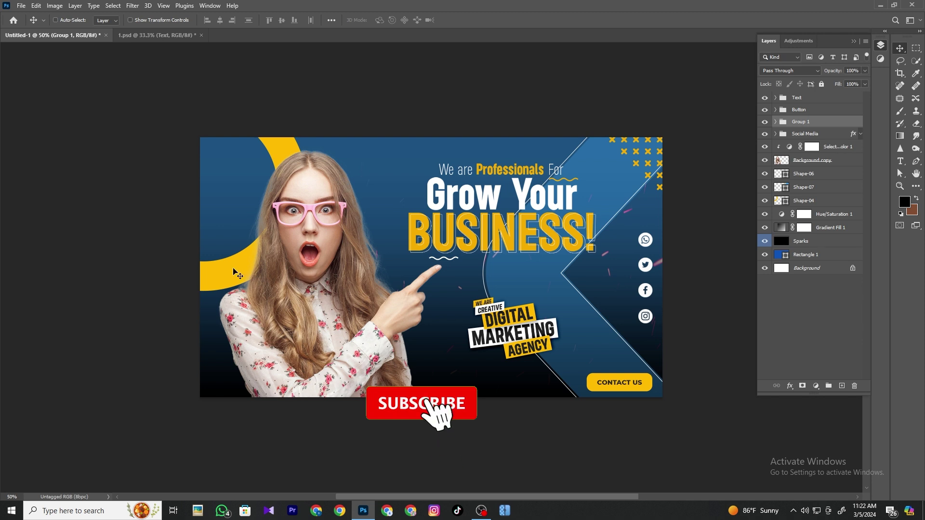
Step: Shift the Shape-04 yellow arc to the left
right_click(241, 277)
click(250, 274)
drag(265, 281, 246, 281)
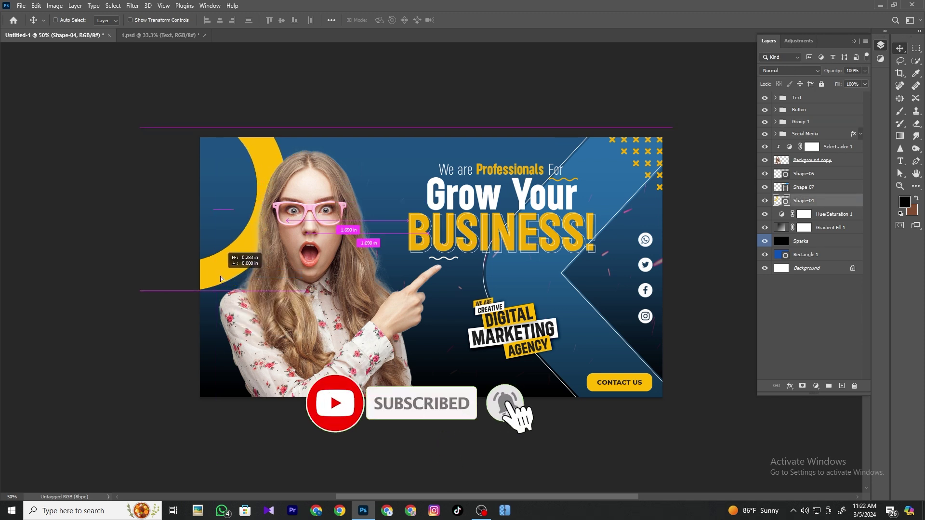
right_click(325, 285)
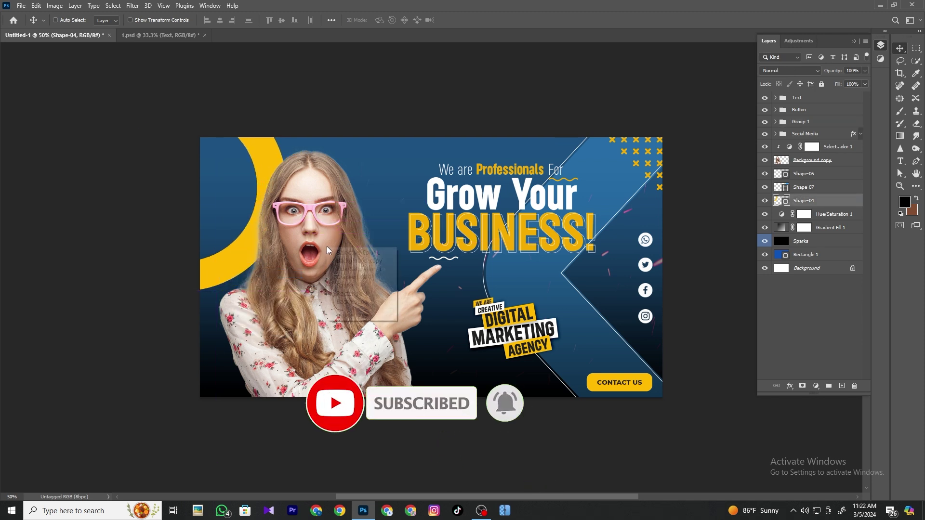
click(361, 254)
click(425, 267)
click(463, 191)
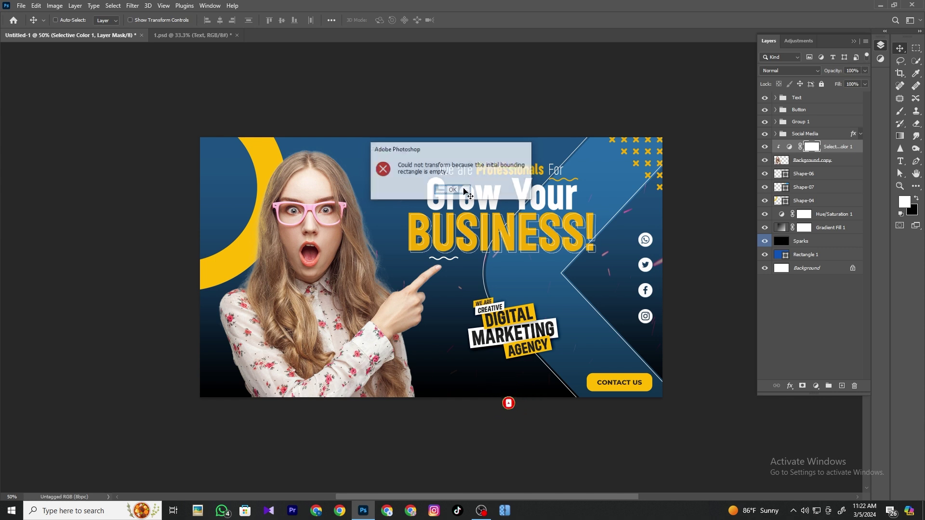
Step: Enlarge the woman's Background copy photo to about 105% and move it slightly right and down
click(797, 161)
key(ctrl+t)
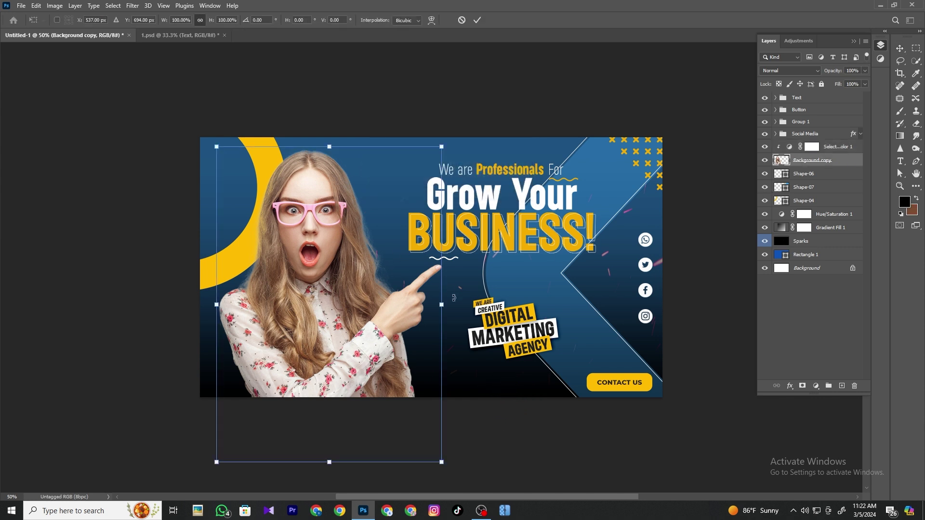
drag(442, 302, 455, 303)
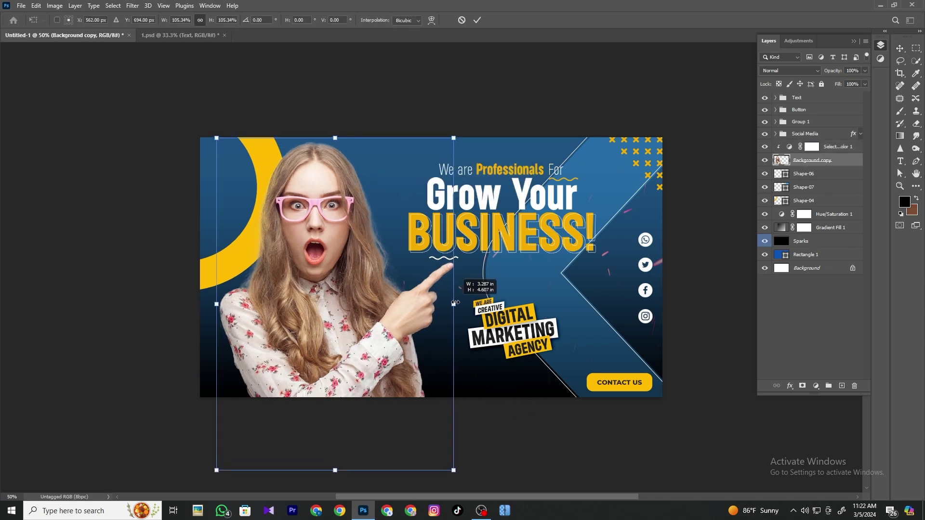
drag(391, 302, 395, 307)
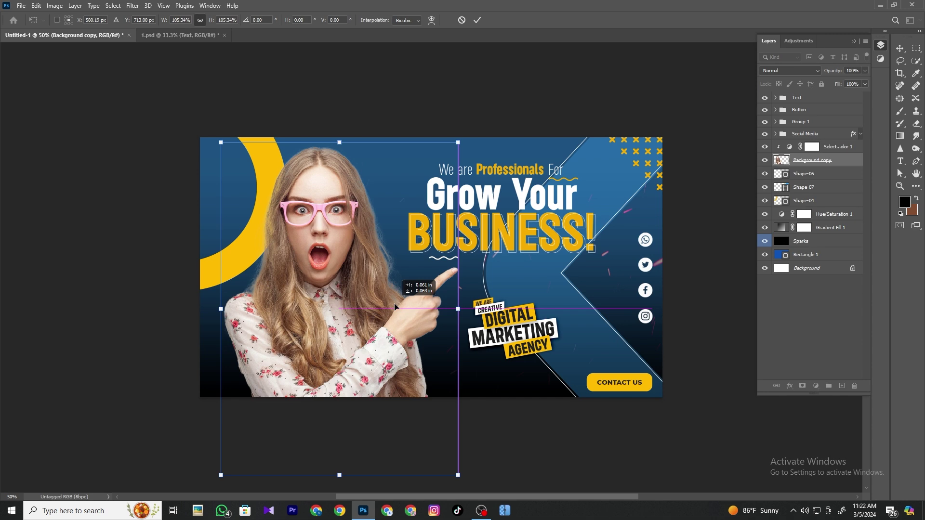
key(Return)
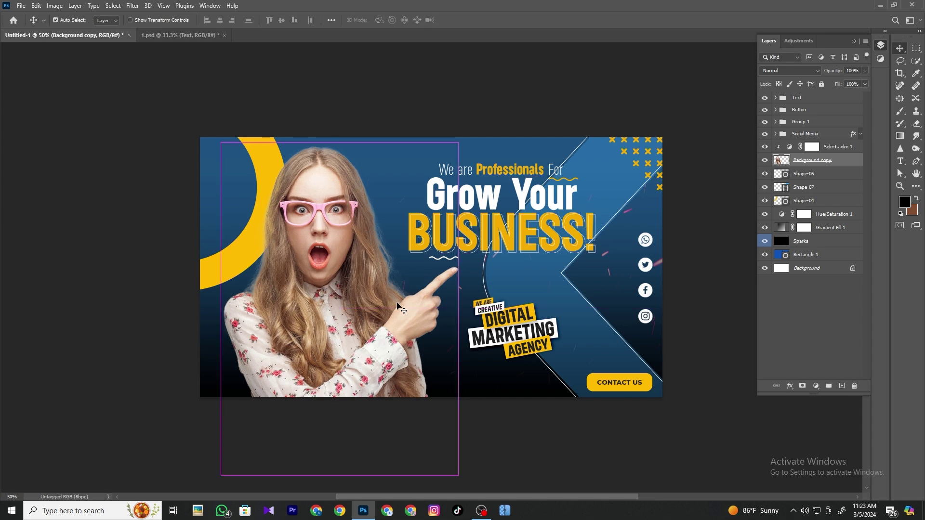
scroll(398, 306, up, 3)
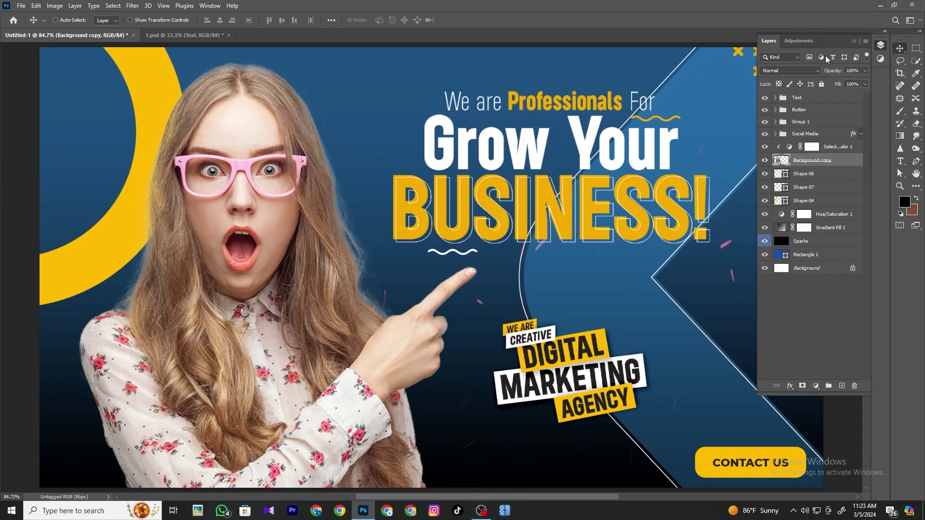
click(854, 42)
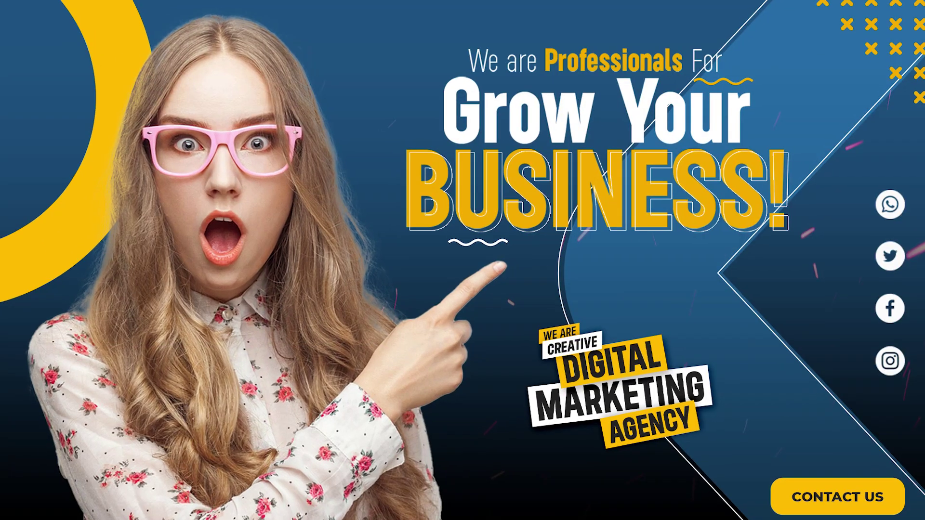